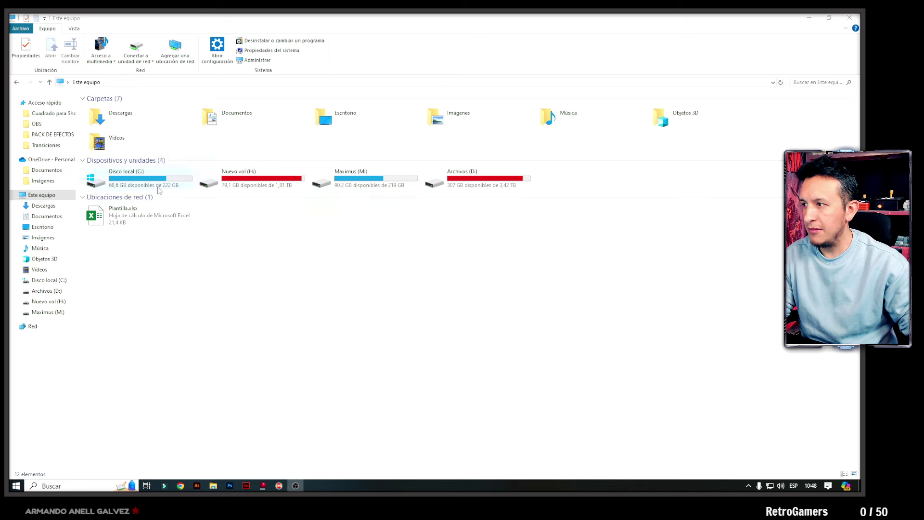
Step: Dismiss the newly opened drive window and check the Juegos-Instalables (E:) drive under Este equipo
{"action": "left_click", "coordinate": [537, 343]}
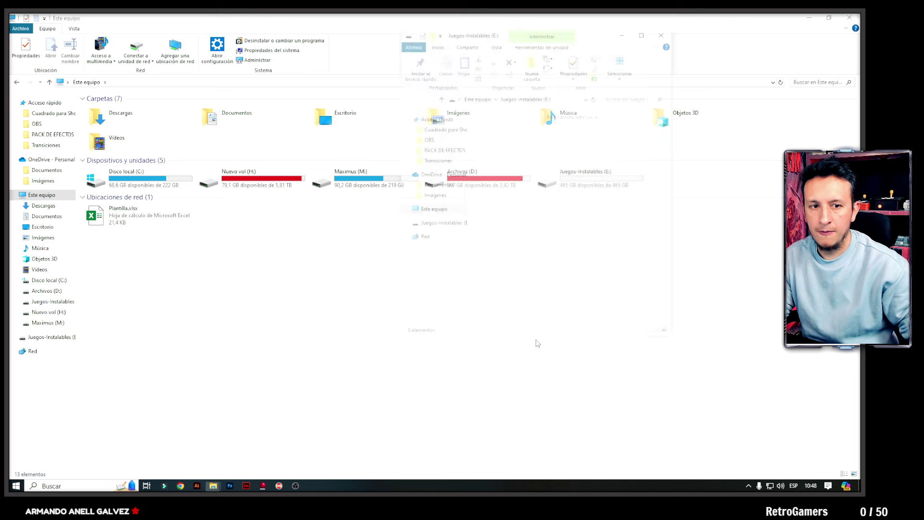
{"action": "left_click", "coordinate": [663, 32]}
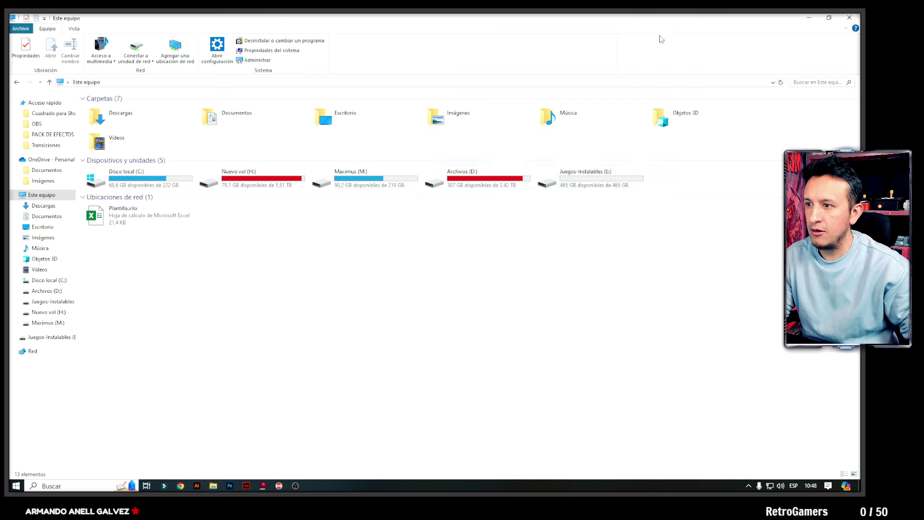
{"action": "left_click", "coordinate": [590, 178]}
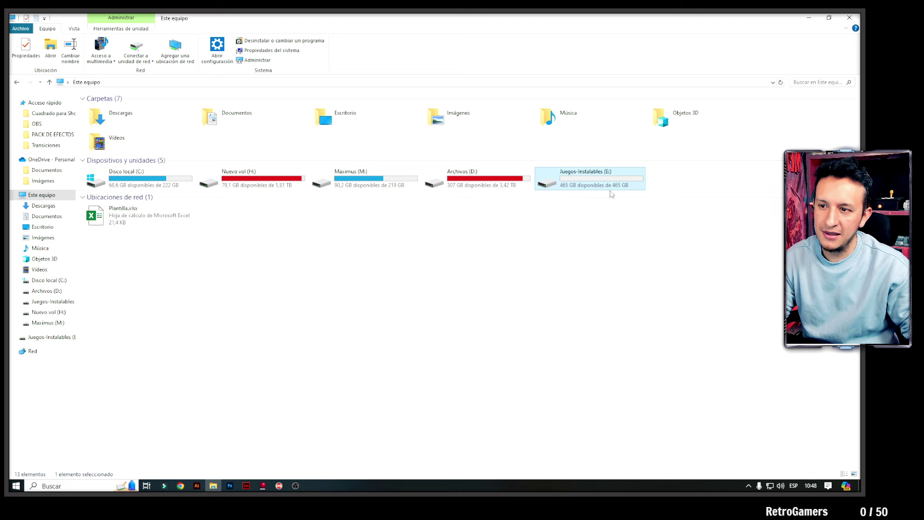
{"action": "left_click", "coordinate": [610, 249]}
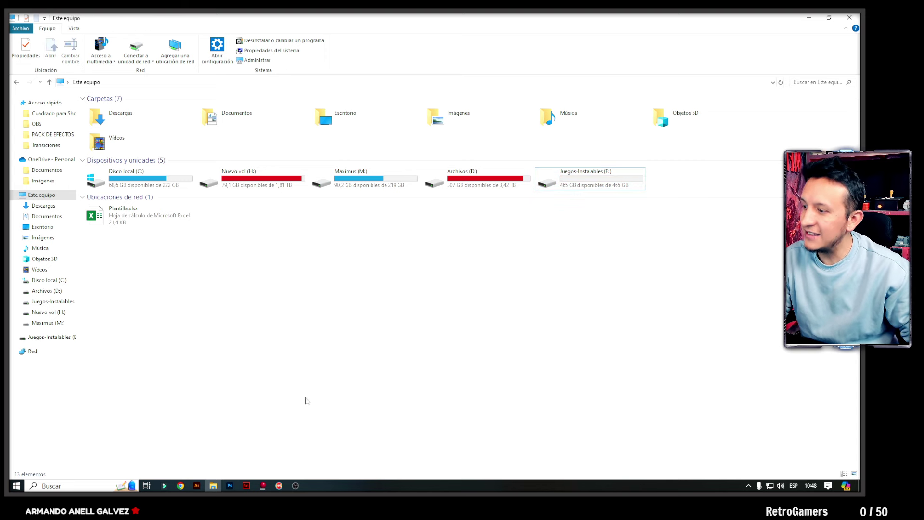
Step: Switch to Chrome, search the web for batocera, and open the Download page of the official batocera.org site
{"action": "left_click", "coordinate": [181, 485]}
{"action": "type", "text": "b"}
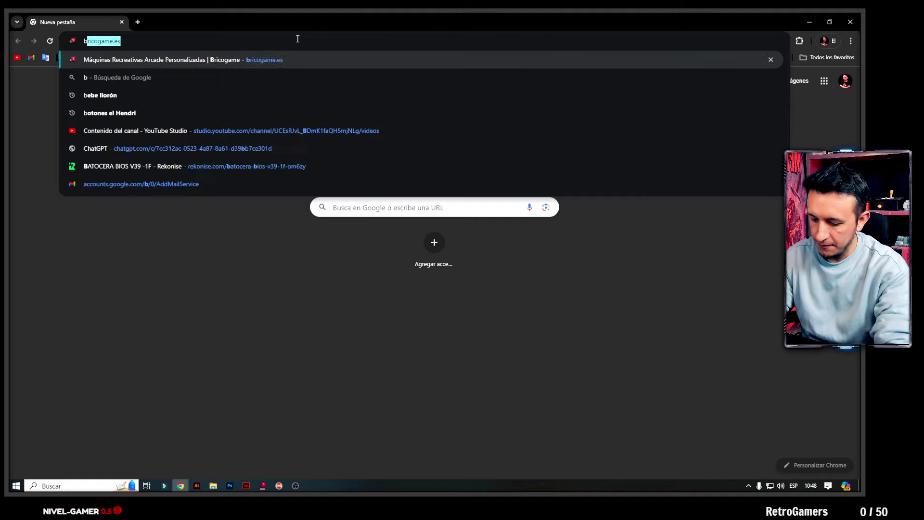
{"action": "type", "text": "atocera"}
{"action": "key", "text": "Return"}
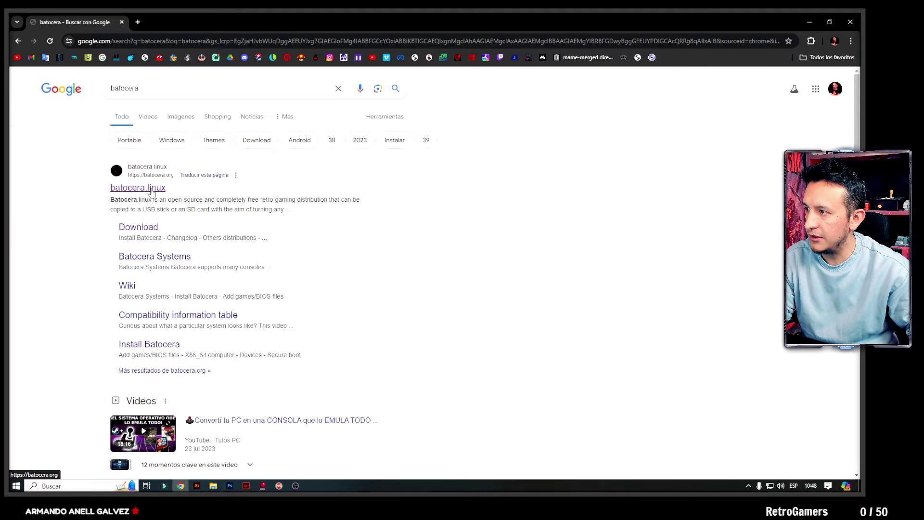
{"action": "left_click", "coordinate": [152, 191]}
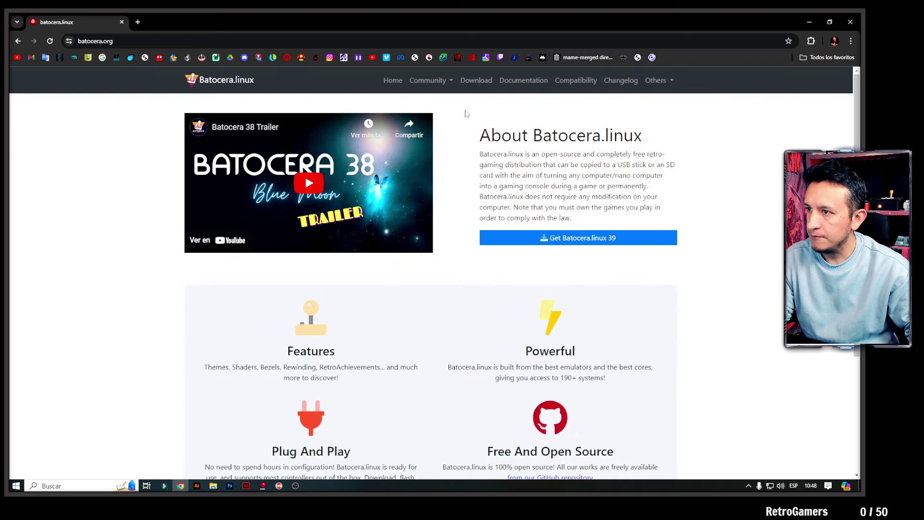
{"action": "left_click", "coordinate": [477, 81]}
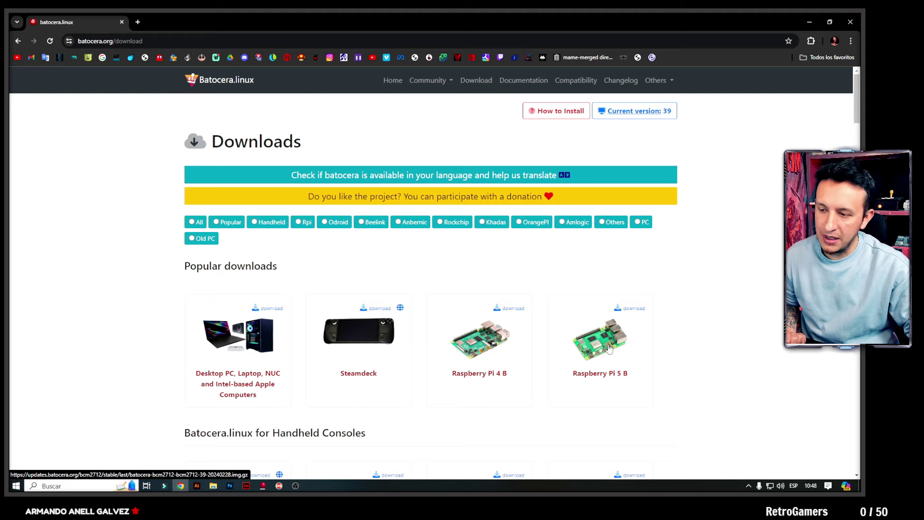
Step: Review the Batocera builds offered for handheld consoles, single-board computers, PCs and very old PCs
{"action": "scroll", "coordinate": [368, 352], "scroll_direction": "down", "scroll_amount": 2}
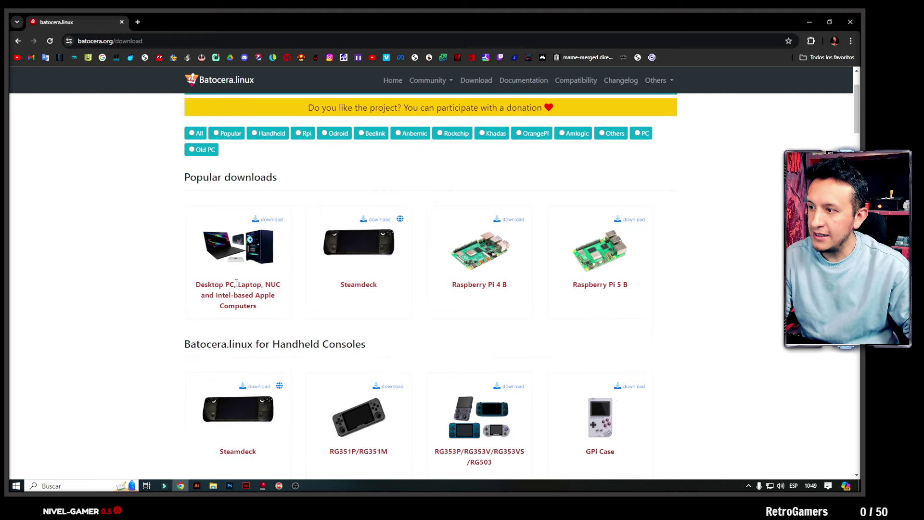
{"action": "scroll", "coordinate": [721, 341], "scroll_direction": "down", "scroll_amount": 2}
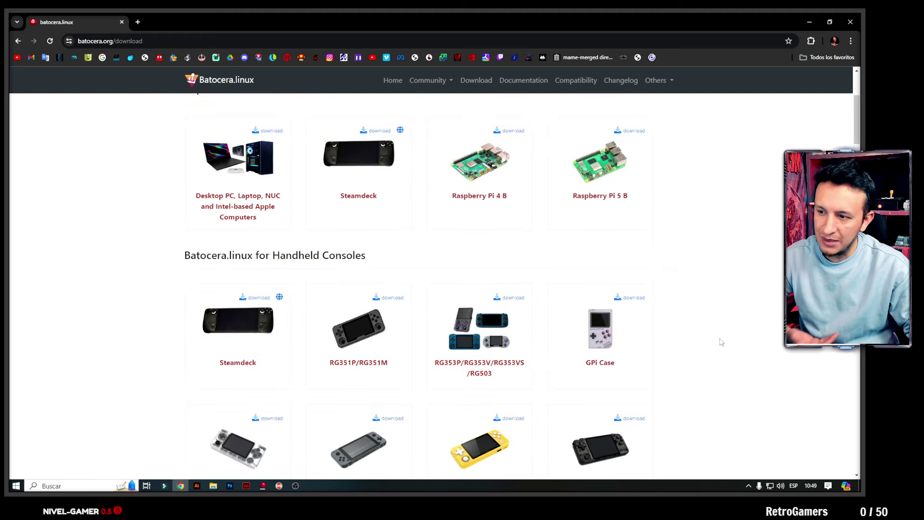
{"action": "scroll", "coordinate": [720, 342], "scroll_direction": "down", "scroll_amount": 3}
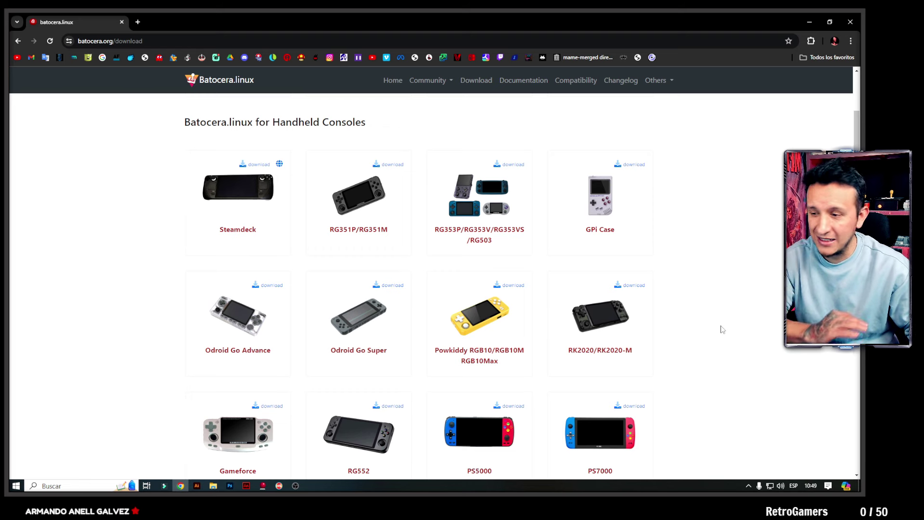
{"action": "scroll", "coordinate": [721, 329], "scroll_direction": "down", "scroll_amount": 17}
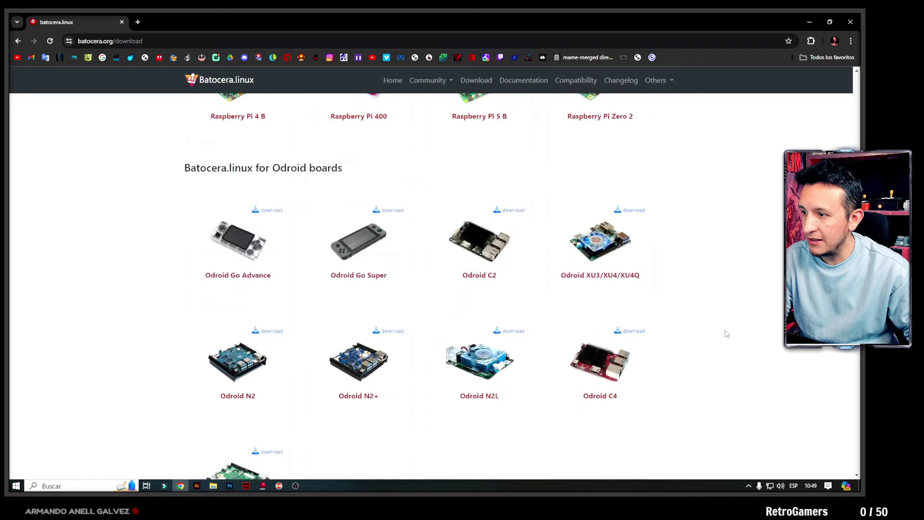
{"action": "scroll", "coordinate": [726, 333], "scroll_direction": "down", "scroll_amount": 20}
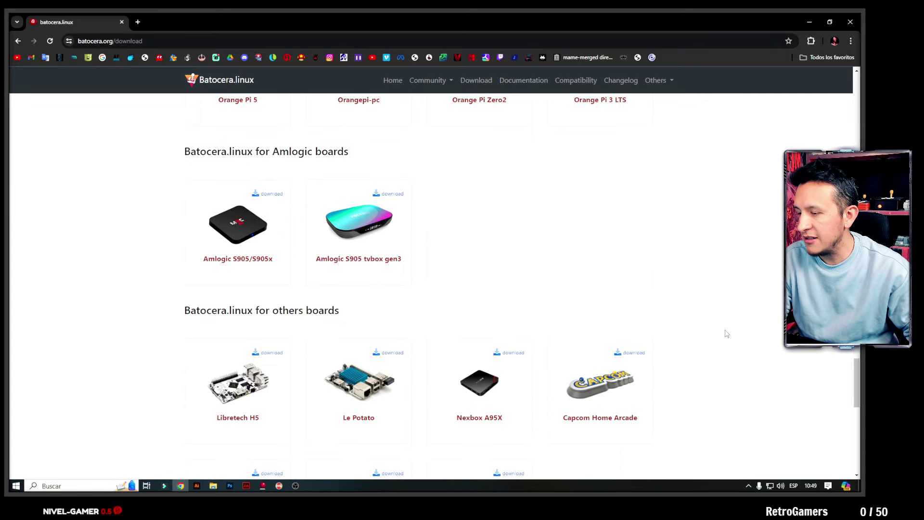
{"action": "scroll", "coordinate": [726, 333], "scroll_direction": "down", "scroll_amount": 10}
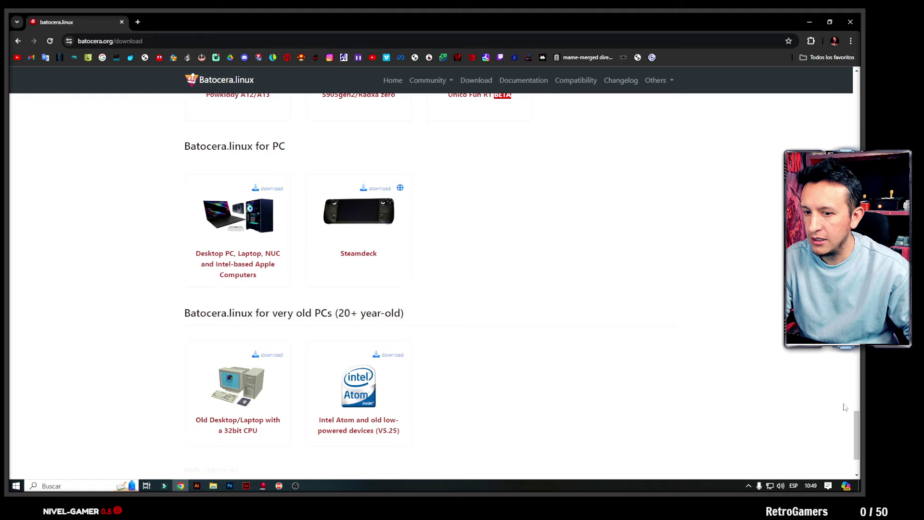
{"action": "left_click_drag", "start_coordinate": [857, 433], "coordinate": [856, 92]}
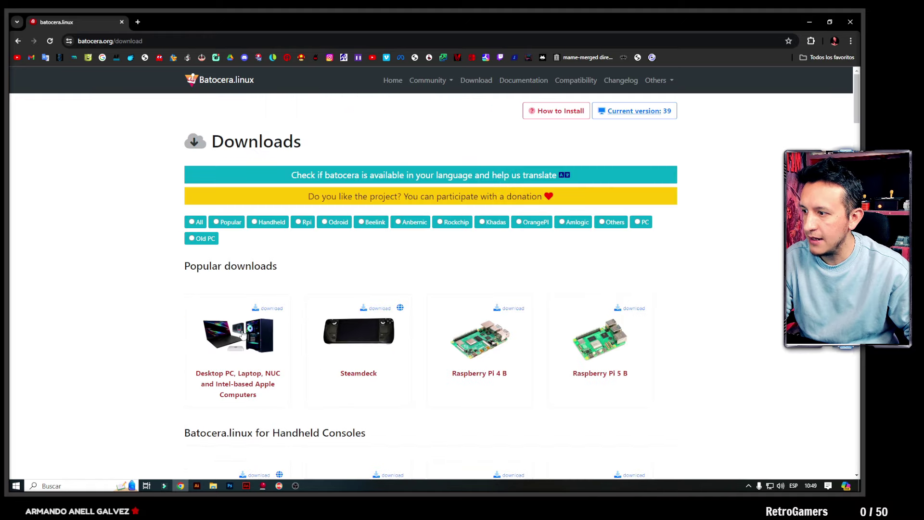
Step: Download the Desktop PC, Laptop, NUC and Intel-based Apple Computers image as batocera-x86_64-x86_64-39-20240304.img.gz
{"action": "scroll", "coordinate": [243, 332], "scroll_direction": "down", "scroll_amount": 1}
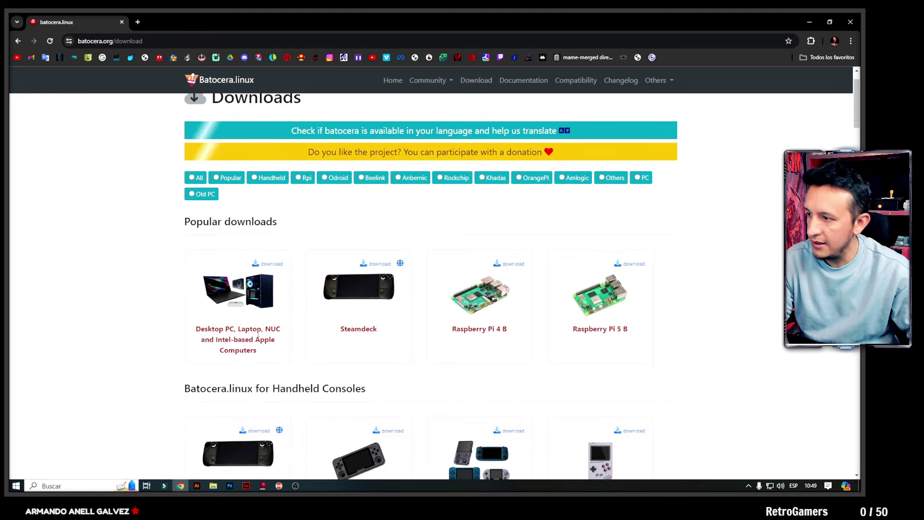
{"action": "left_click", "coordinate": [269, 263]}
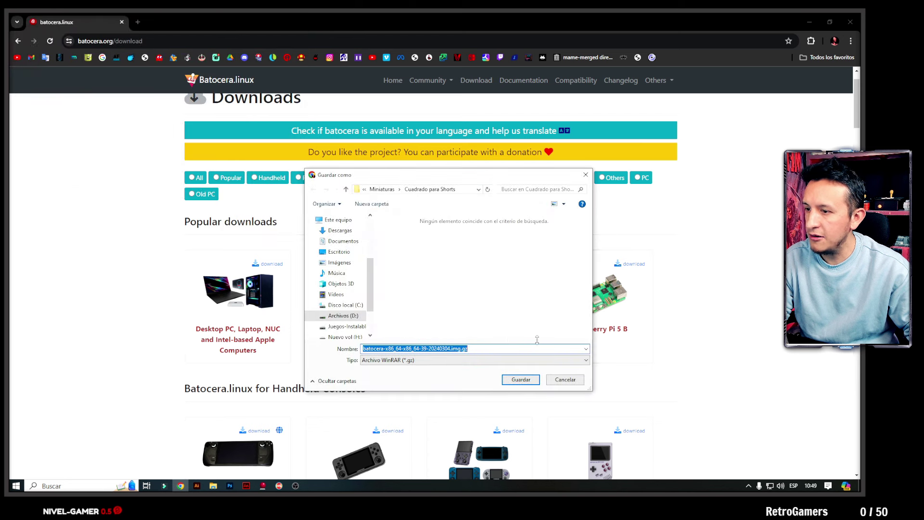
{"action": "key", "text": "Return"}
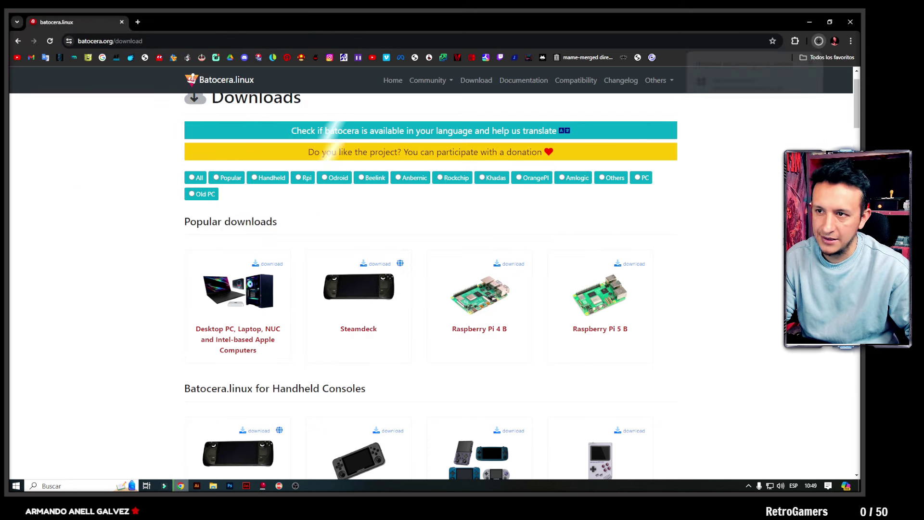
Step: Search the web for balenaetcher and download the Etcher for Windows (x86|x64) installer from etcher.balena.io
{"action": "left_click", "coordinate": [184, 42]}
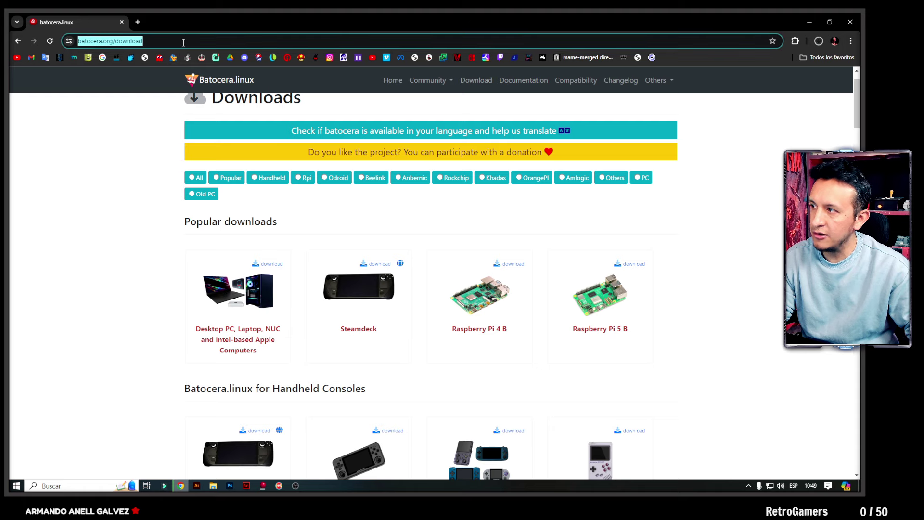
{"action": "type", "text": "balena"}
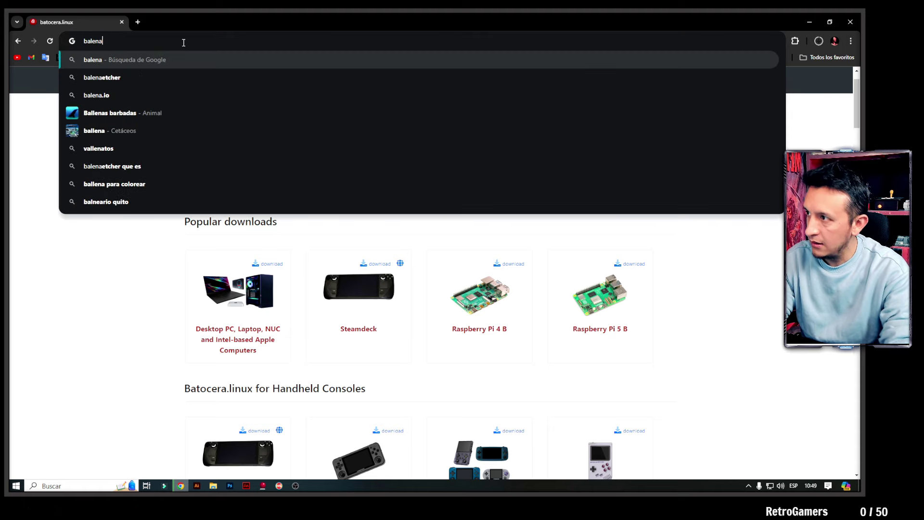
{"action": "left_click", "coordinate": [169, 78]}
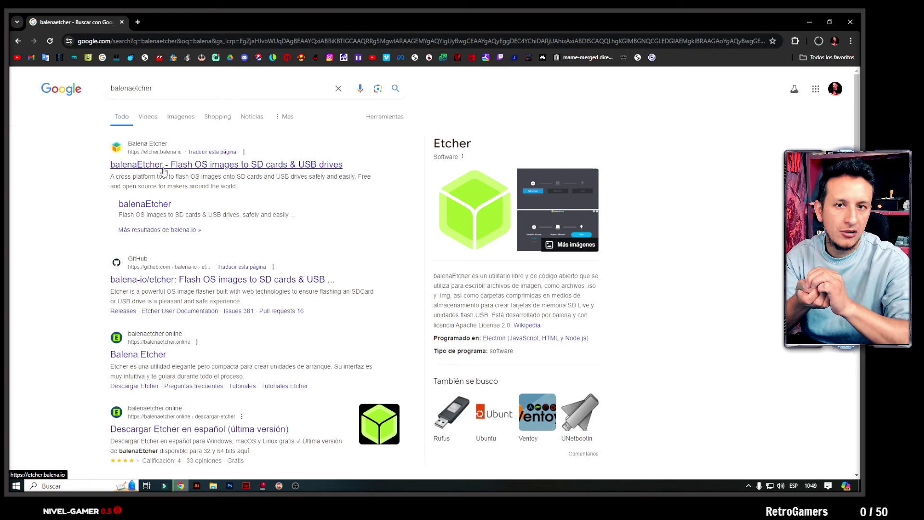
{"action": "left_click", "coordinate": [164, 171]}
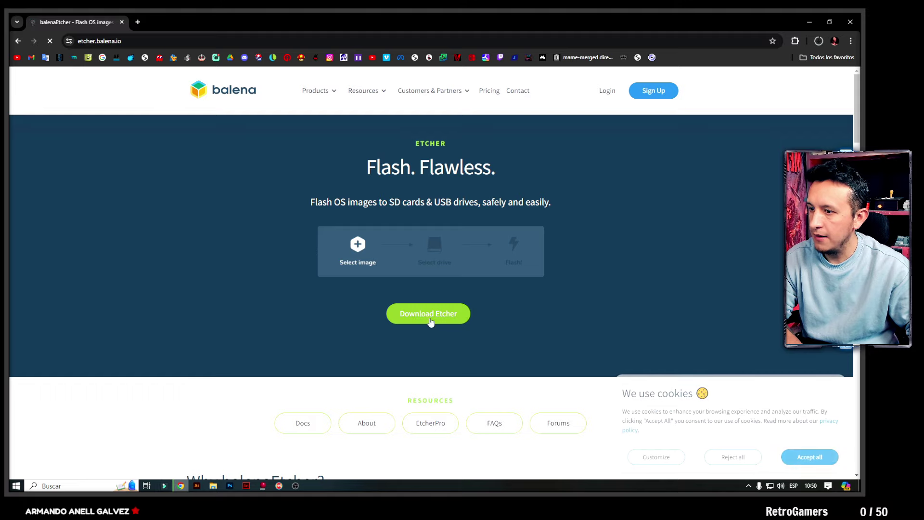
{"action": "left_click", "coordinate": [427, 313]}
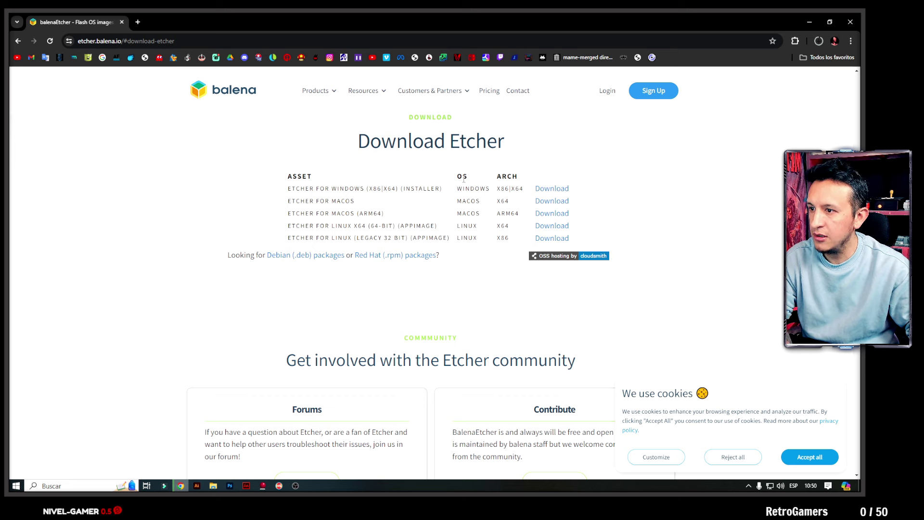
{"action": "left_click", "coordinate": [555, 190]}
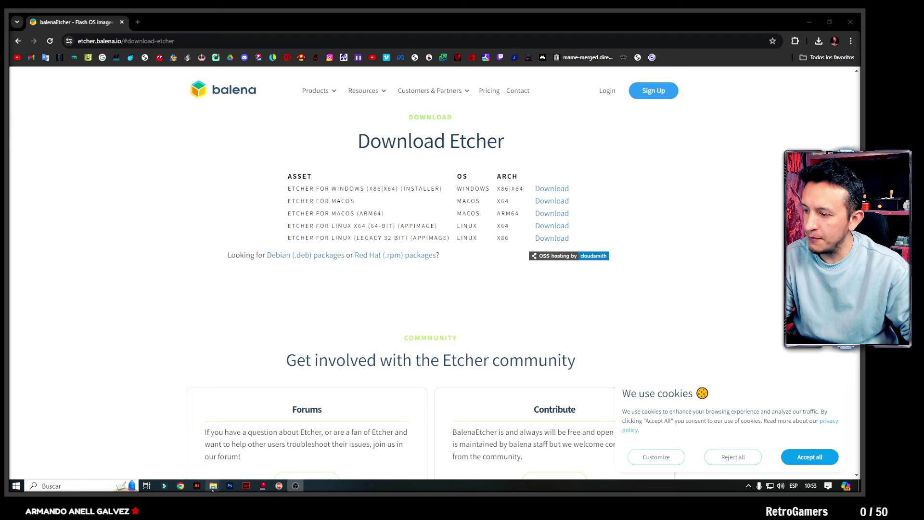
Step: Switch to File Explorer's Proyecto Batocera folder and check the downloaded Batocera image and balenaEtcher installer
{"action": "mouse_move", "coordinate": [212, 487]}
{"action": "left_click", "coordinate": [208, 444]}
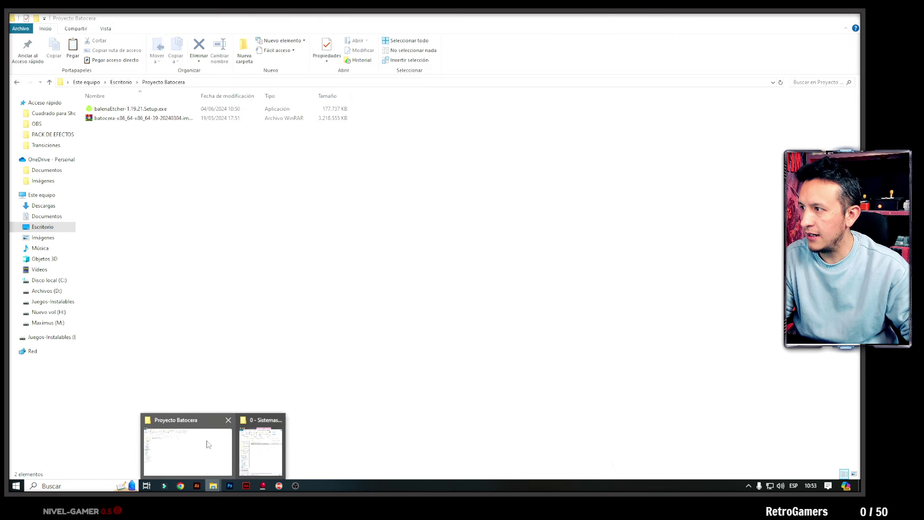
{"action": "left_click", "coordinate": [207, 443]}
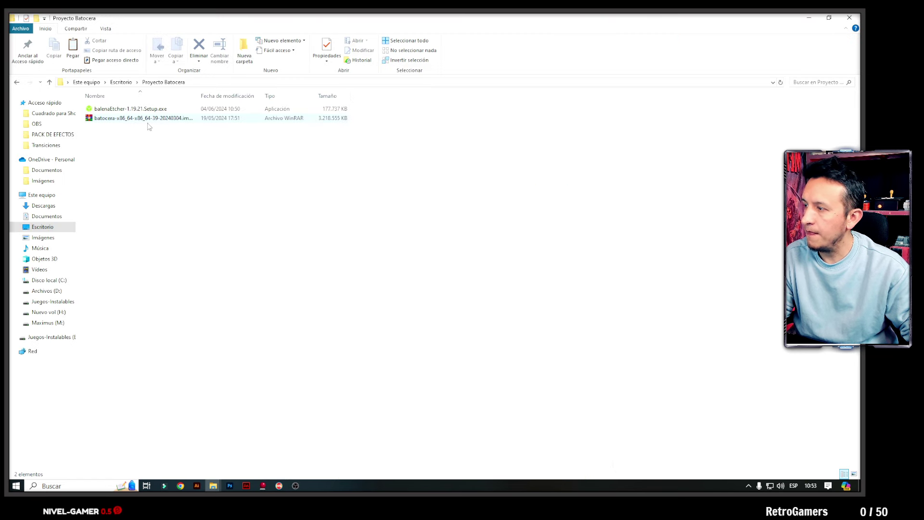
{"action": "left_click", "coordinate": [125, 120]}
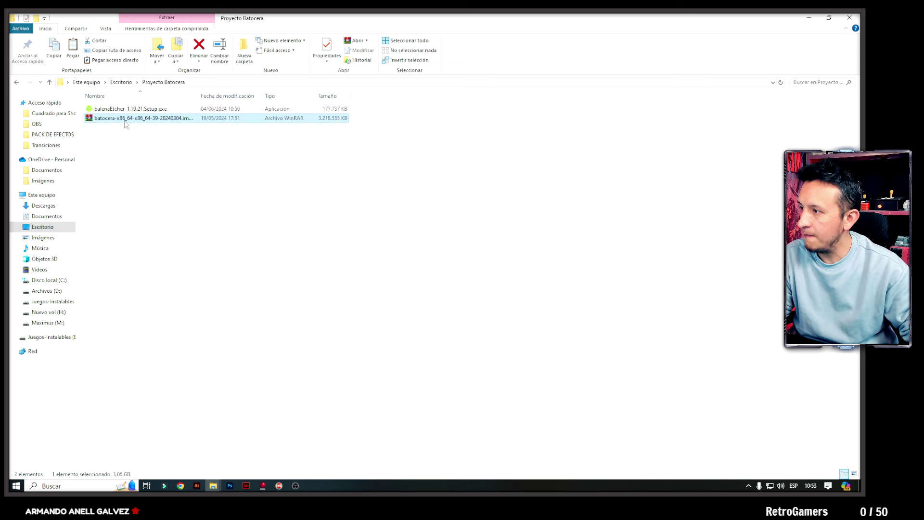
{"action": "left_click", "coordinate": [110, 110]}
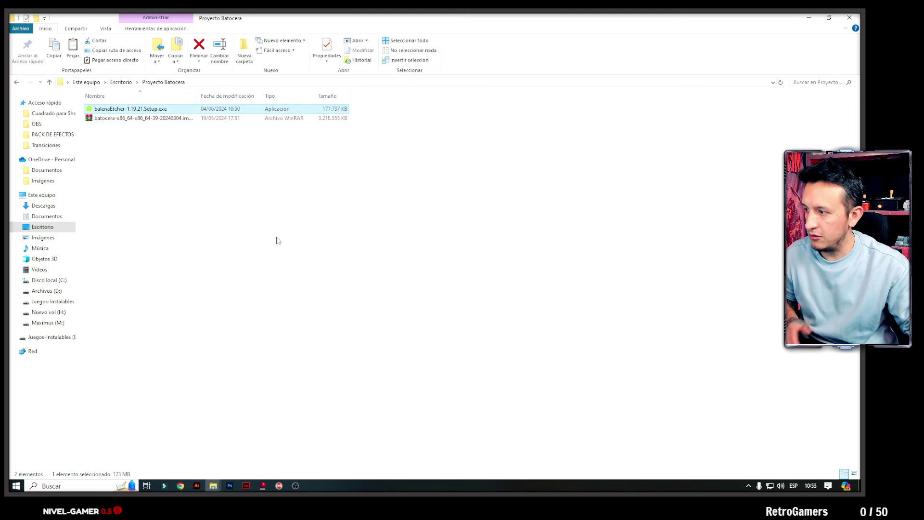
{"action": "double_click", "coordinate": [129, 110]}
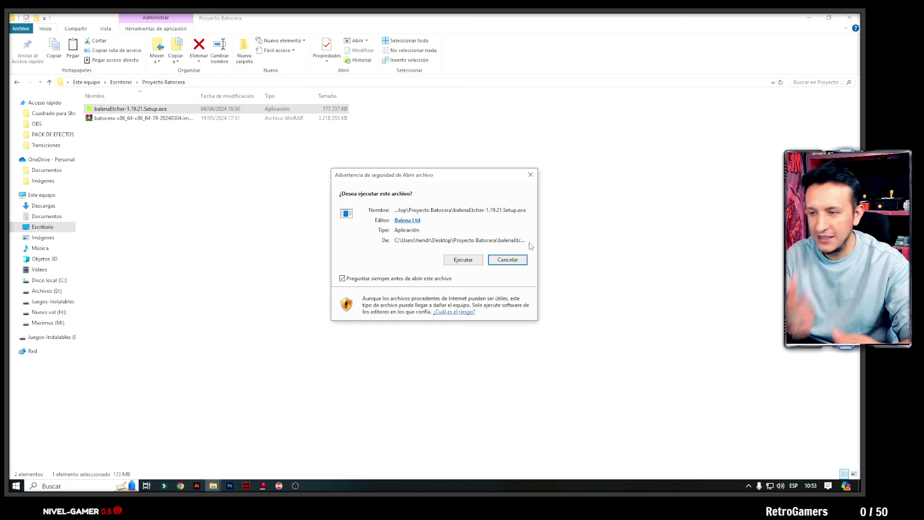
{"action": "left_click", "coordinate": [530, 174]}
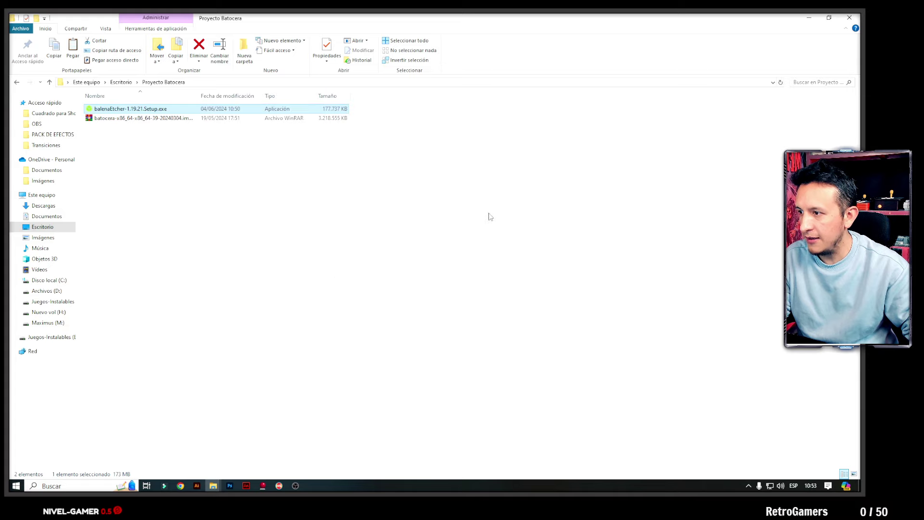
{"action": "left_click", "coordinate": [486, 223]}
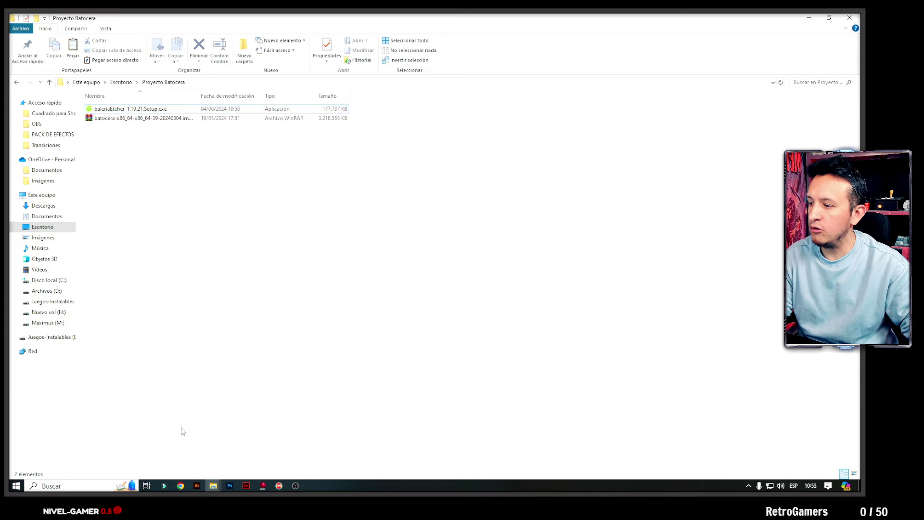
Step: Return to the Este equipo window and check the Juegos-Instalables (E:) drive as the target disk
{"action": "mouse_move", "coordinate": [213, 485]}
{"action": "left_click", "coordinate": [260, 445]}
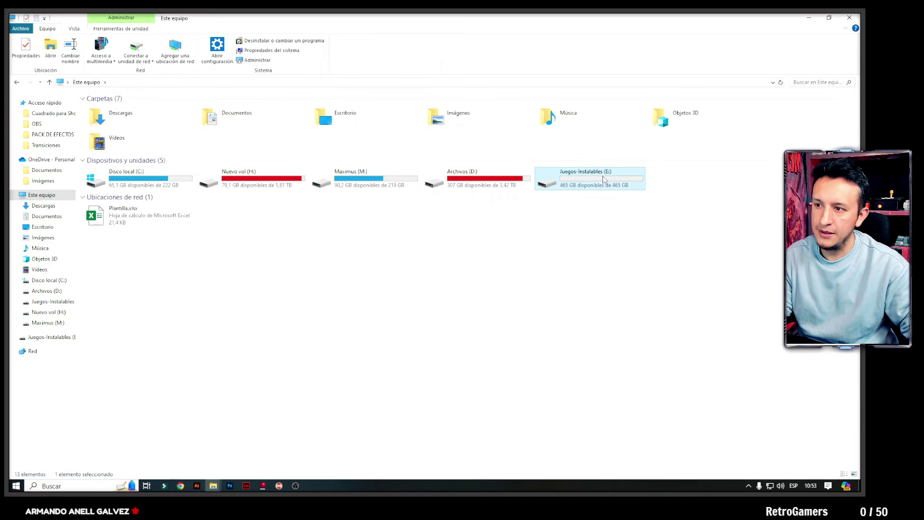
{"action": "left_click", "coordinate": [574, 246]}
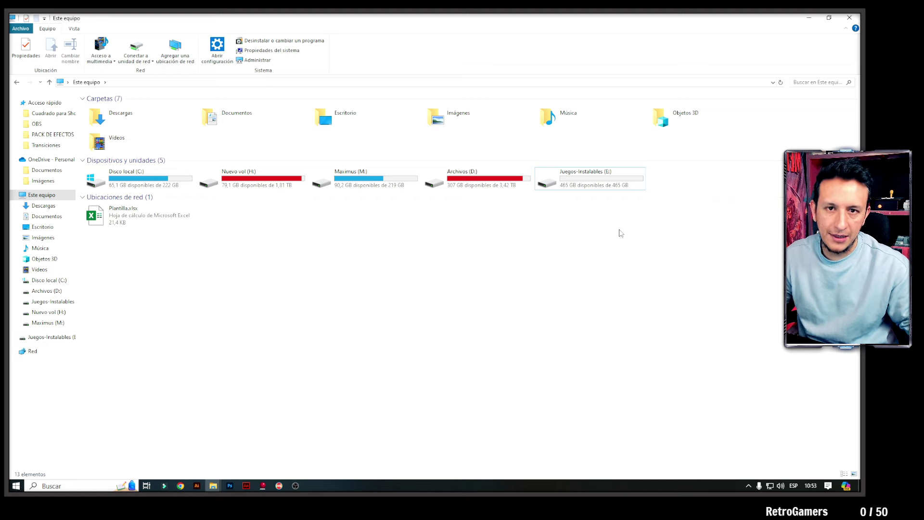
Step: Launch balenaEtcher and load batocera-x86_64-x86_64-39-20240304.img.gz from the Proyecto Batocera folder as the image to flash
{"action": "key", "text": "super"}
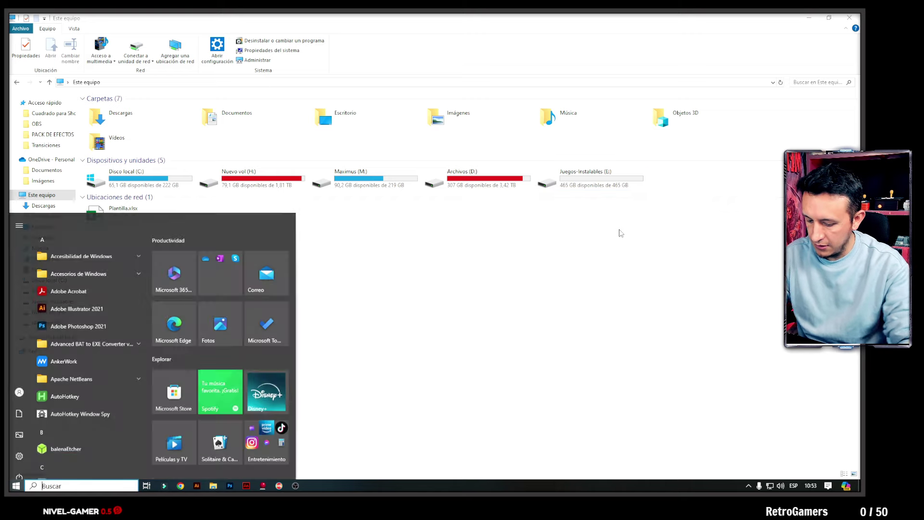
{"action": "type", "text": "ba"}
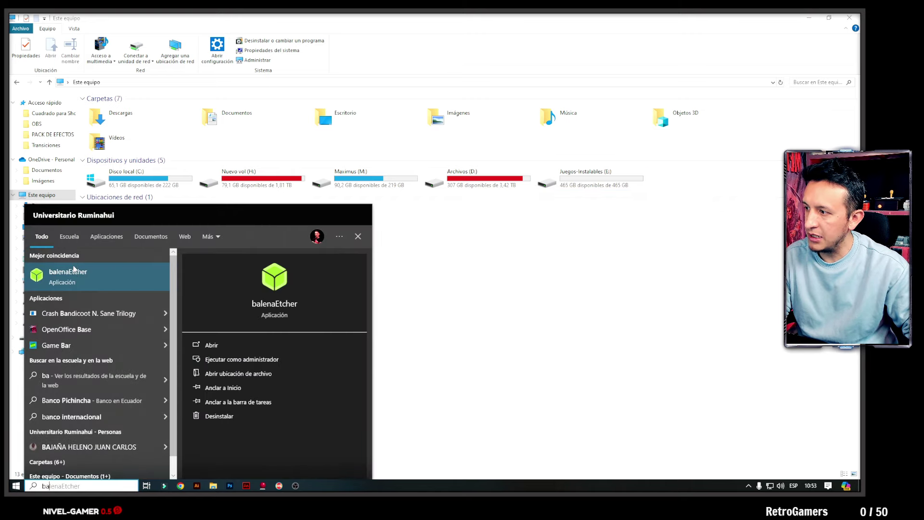
{"action": "left_click", "coordinate": [74, 273]}
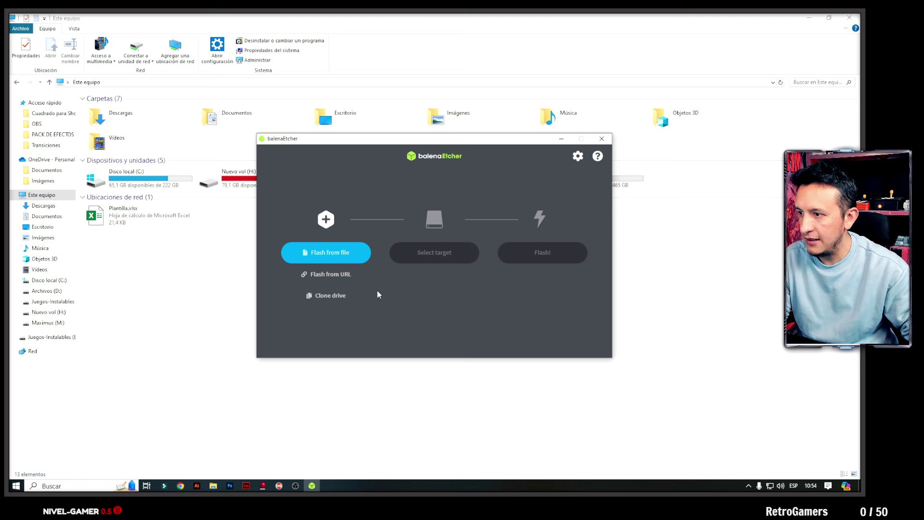
{"action": "left_click", "coordinate": [333, 253]}
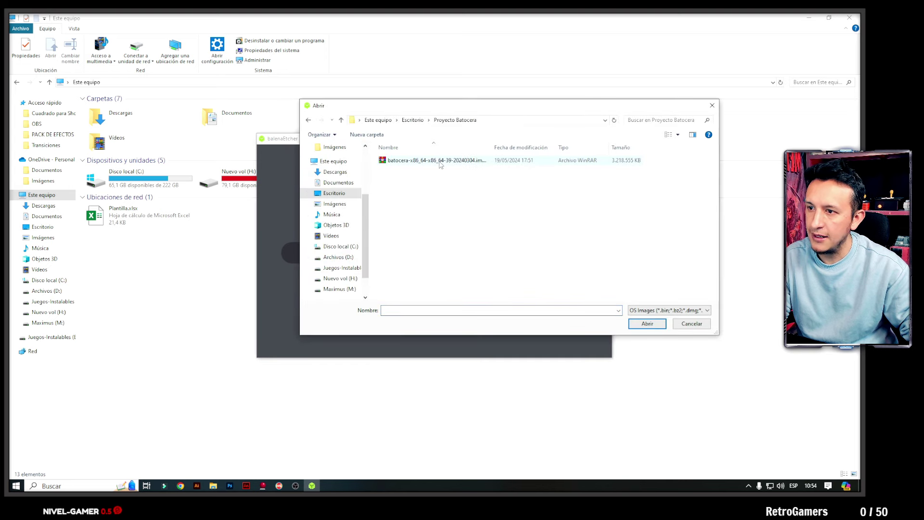
{"action": "left_click", "coordinate": [440, 163]}
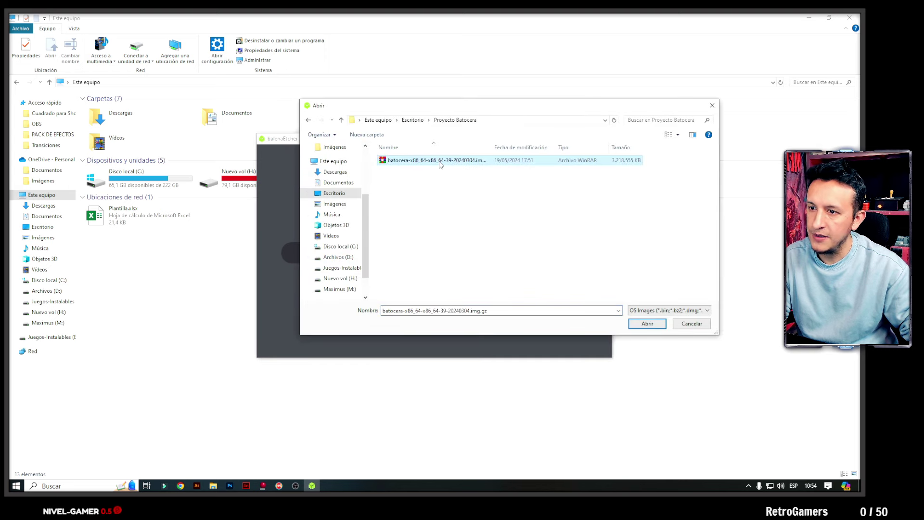
{"action": "left_click", "coordinate": [647, 324]}
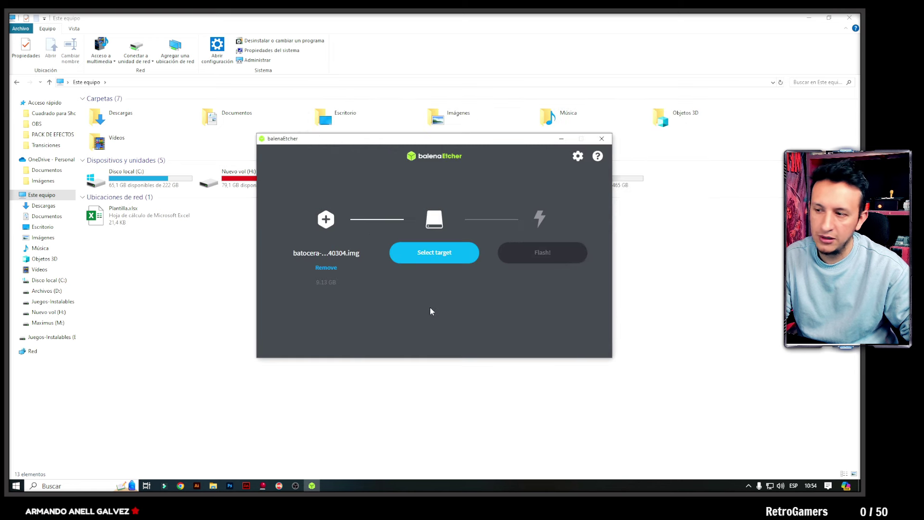
Step: Select the 500 GB Hitachi USB device at E:\ as the flash target, checking its drive letter against File Explorer
{"action": "left_click", "coordinate": [440, 259]}
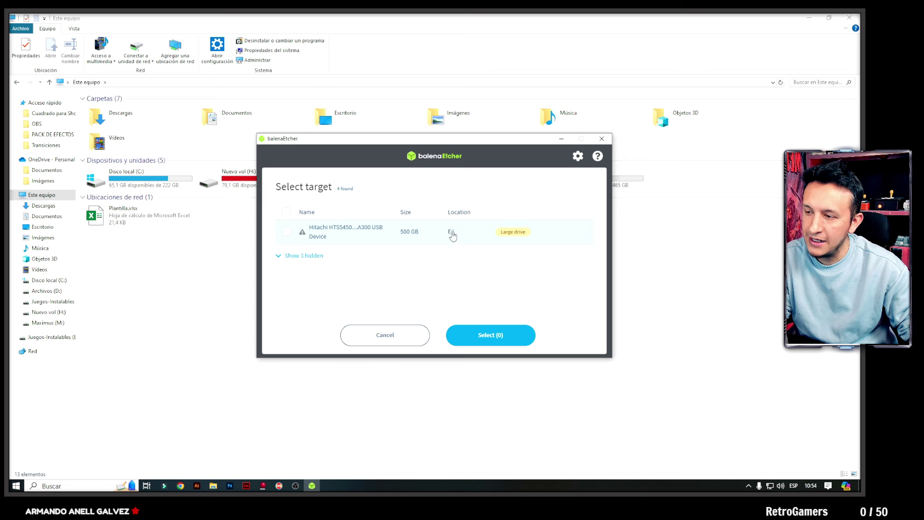
{"action": "left_click", "coordinate": [679, 258]}
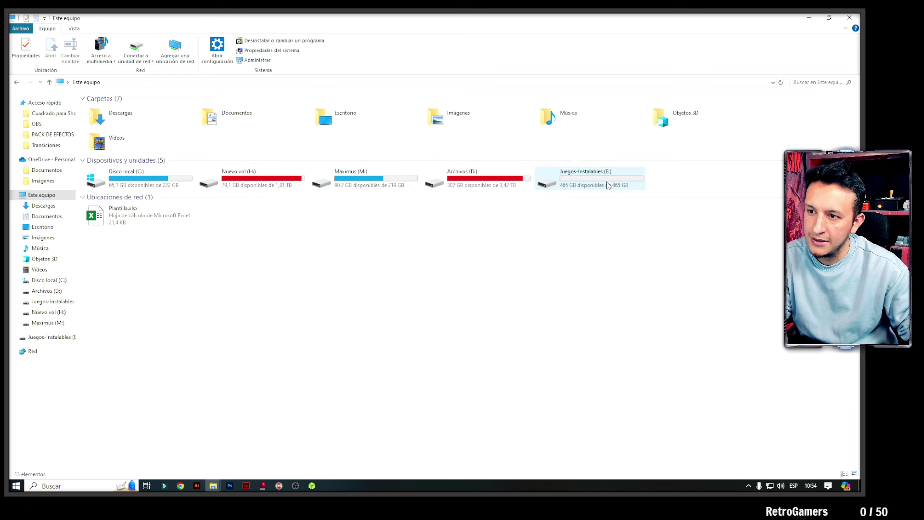
{"action": "left_click", "coordinate": [310, 487]}
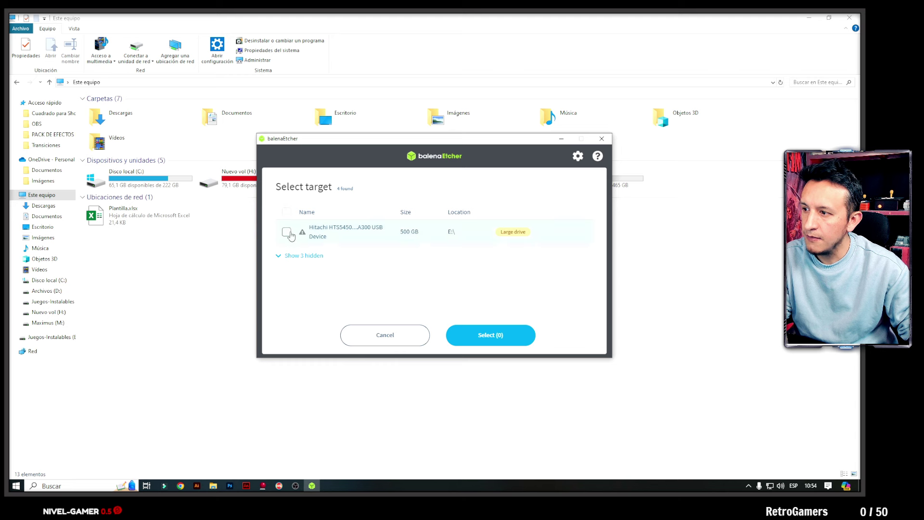
{"action": "left_click", "coordinate": [287, 233]}
{"action": "left_click", "coordinate": [493, 336]}
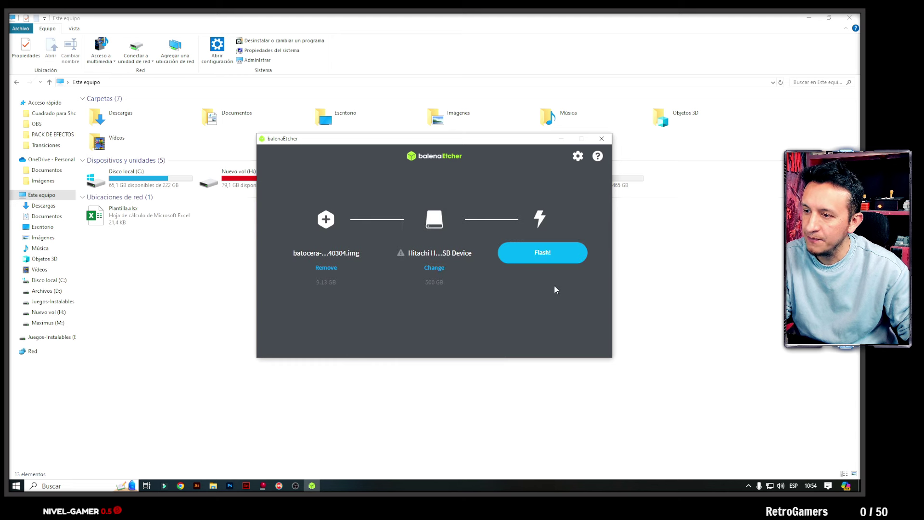
Step: Flash the Batocera image onto the Hitachi drive, accepting the erasure of the large drive, and close balenaEtcher when done
{"action": "left_click", "coordinate": [553, 260]}
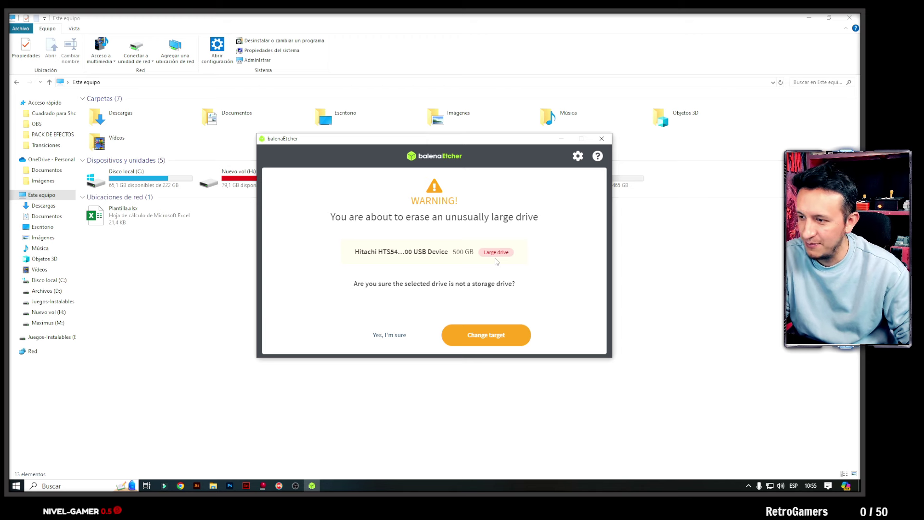
{"action": "left_click", "coordinate": [382, 335]}
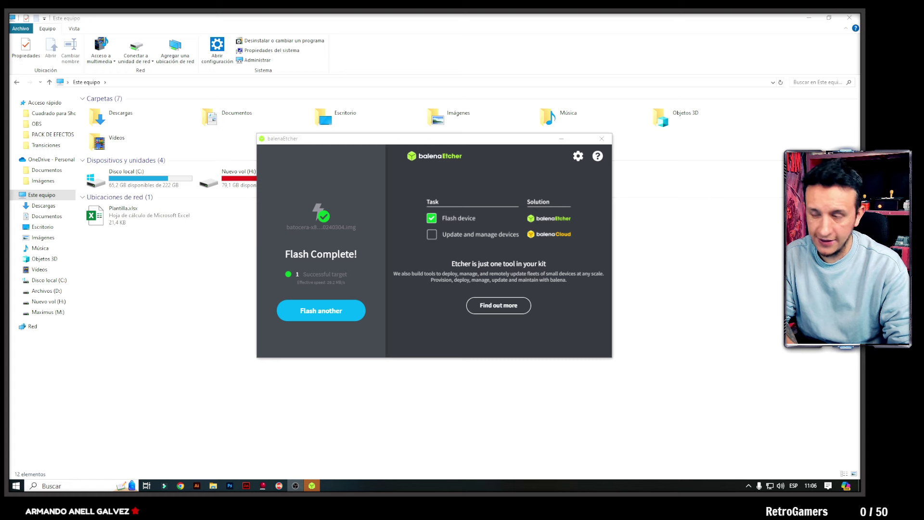
{"action": "left_click_drag", "start_coordinate": [442, 143], "coordinate": [431, 242]}
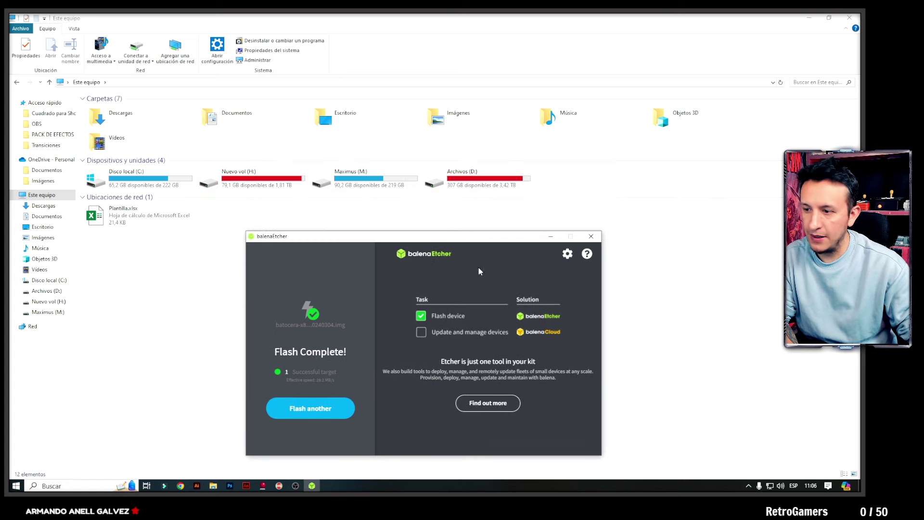
{"action": "left_click", "coordinate": [591, 236]}
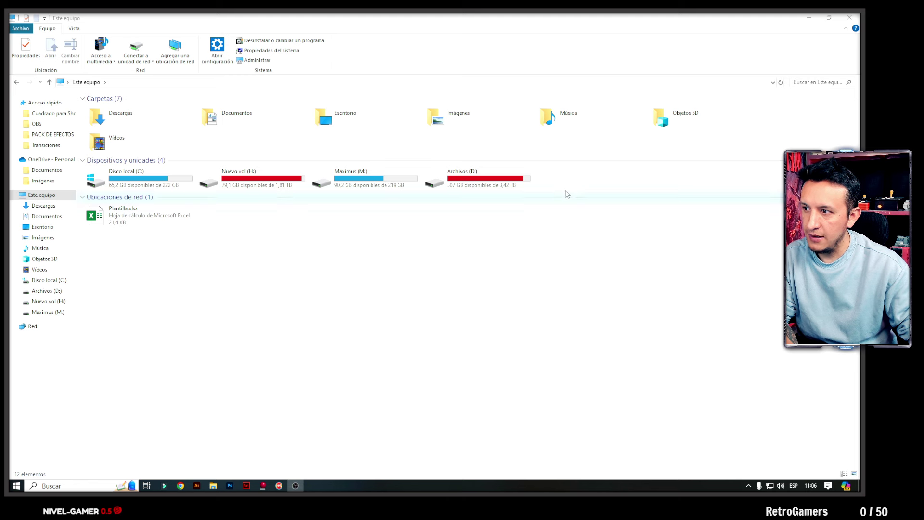
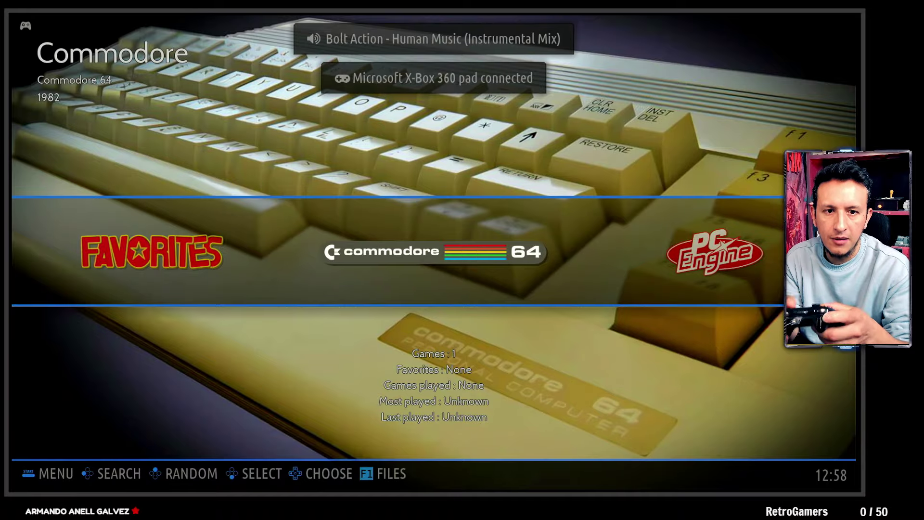
Step: Look through the Batocera system carousel from Commodore 64 and the collections along to Game Boy Advance
{"action": "key", "text": "Right"}
{"action": "key", "text": "Left"}
{"action": "key", "text": "Left"}
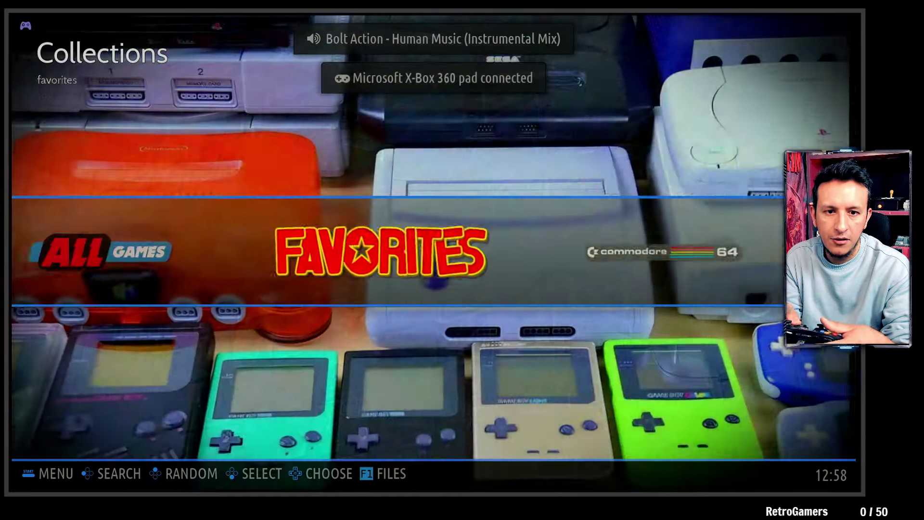
{"action": "key", "text": "Left"}
{"action": "key", "text": "Left"}
{"action": "key", "text": "Right"}
{"action": "key", "text": "Right"}
{"action": "key", "text": "Right"}
{"action": "key", "text": "Right"}
{"action": "key", "text": "Right"}
{"action": "key", "text": "Right"}
{"action": "key", "text": "Right"}
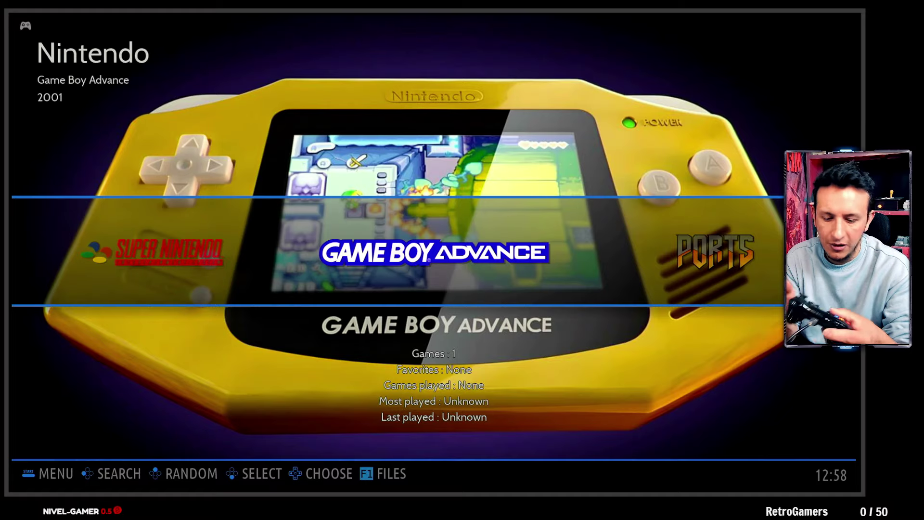
Step: Turn off Frontend Music in Batocera's sound settings and return to the system carousel
{"action": "key", "text": "Return"}
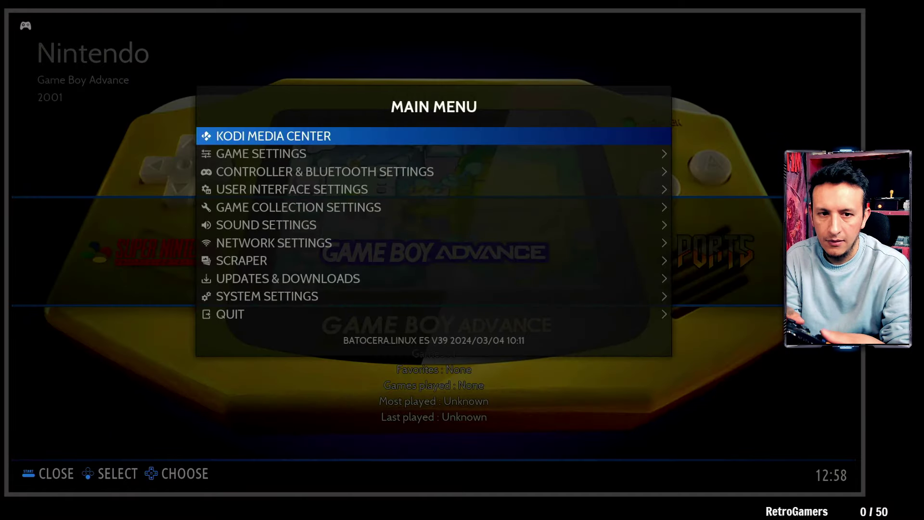
{"action": "key", "text": "Escape"}
{"action": "key", "text": "Return"}
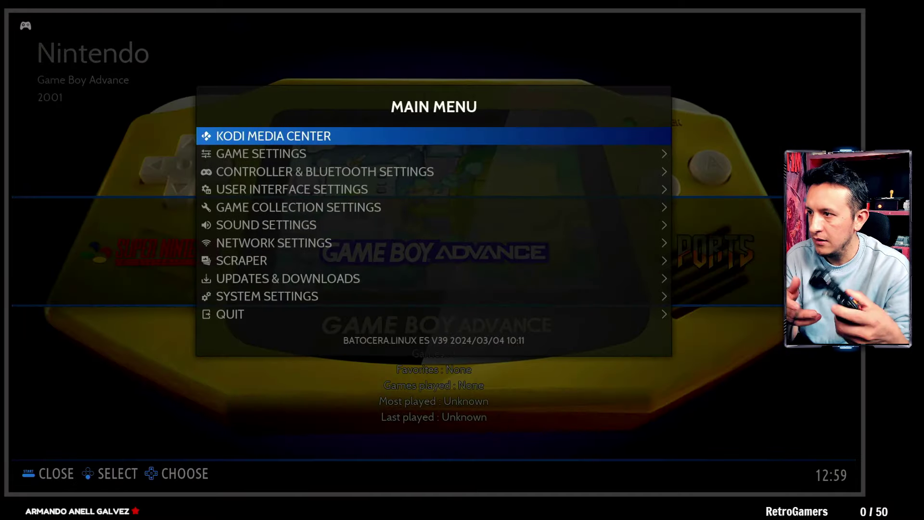
{"action": "key", "text": "Down"}
{"action": "key", "text": "Down"}
{"action": "key", "text": "Down"}
{"action": "key", "text": "Down"}
{"action": "key", "text": "Down"}
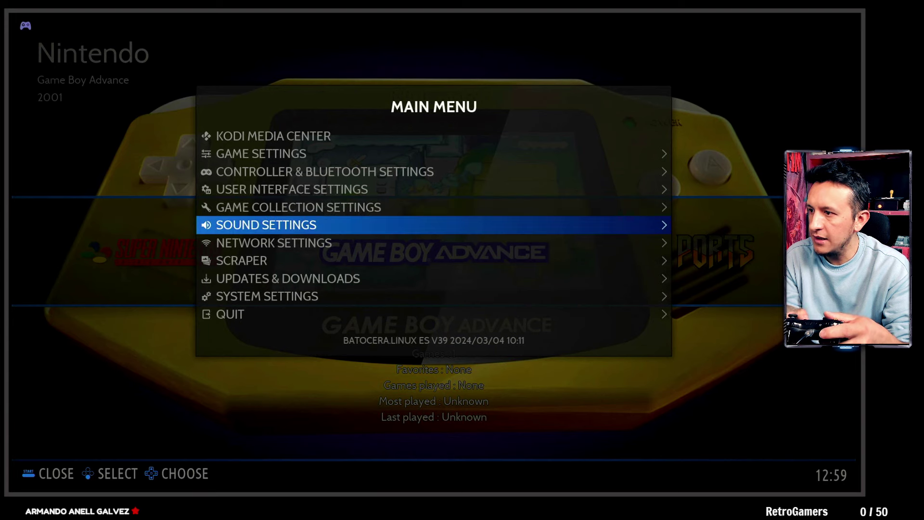
{"action": "key", "text": "Return"}
{"action": "key", "text": "Down"}
{"action": "key", "text": "Down"}
{"action": "key", "text": "Down"}
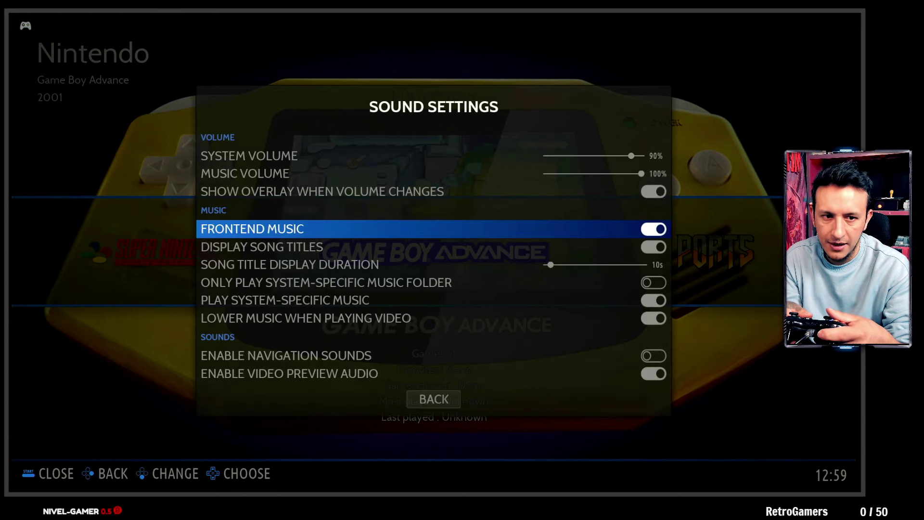
{"action": "key", "text": "Return"}
{"action": "key", "text": "Escape"}
{"action": "key", "text": "Escape"}
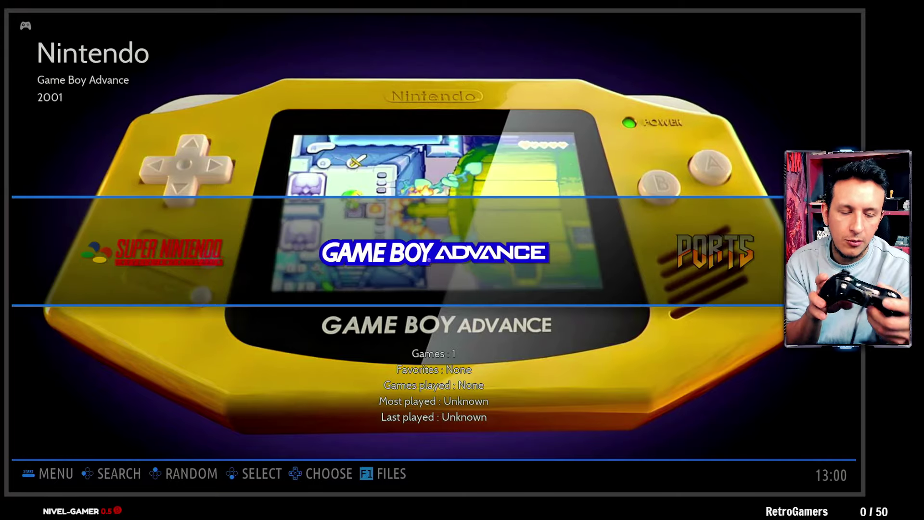
Step: Check the game list of the Sega Mega Drive system and return to the carousel
{"action": "key", "text": "Right"}
{"action": "key", "text": "Right"}
{"action": "key", "text": "Right"}
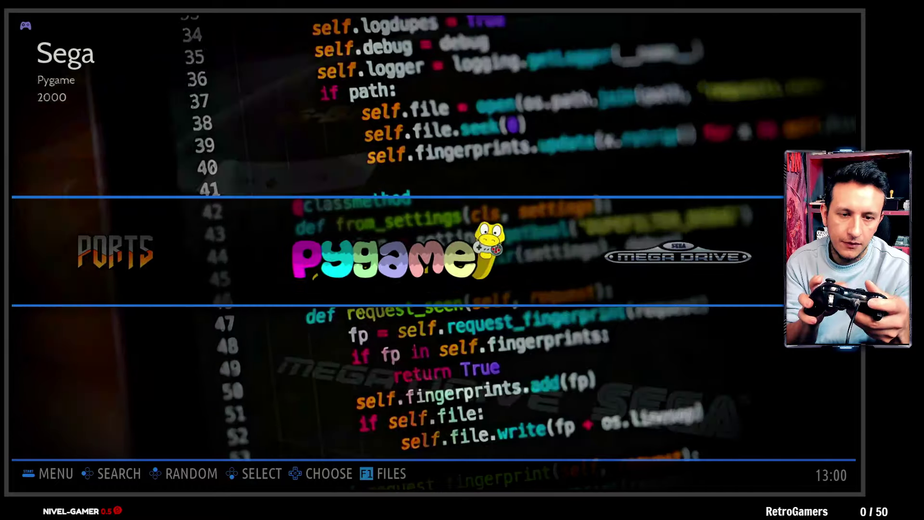
{"action": "key", "text": "Return"}
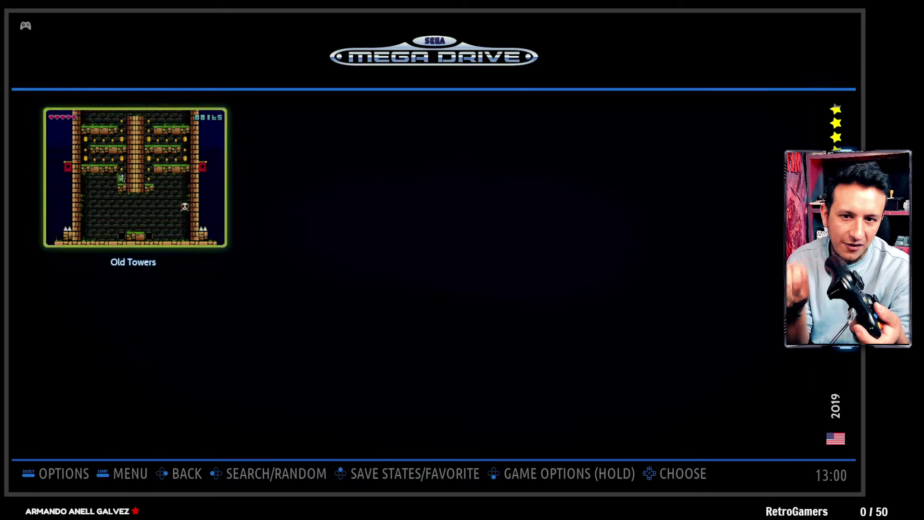
{"action": "key", "text": "Escape"}
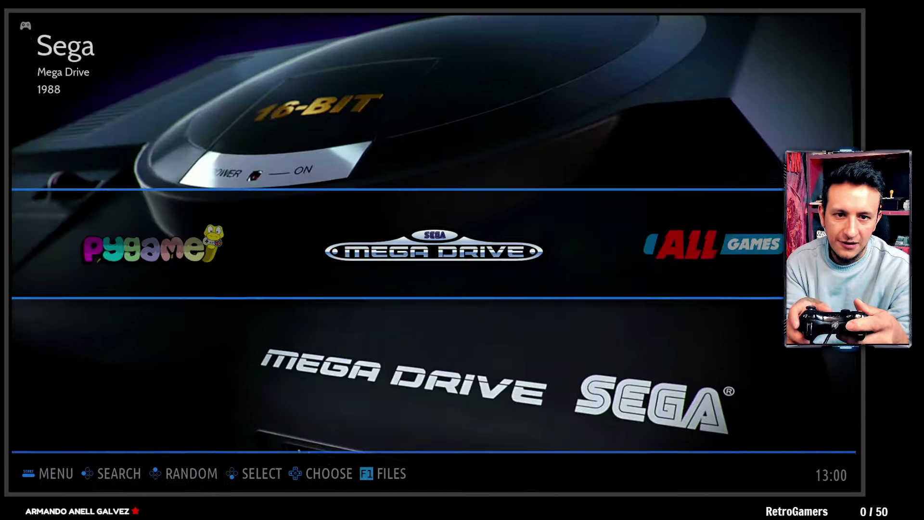
Step: Check the game list of the Commodore 64 system and return to the carousel
{"action": "key", "text": "Right"}
{"action": "key", "text": "Right"}
{"action": "key", "text": "Right"}
{"action": "key", "text": "Right"}
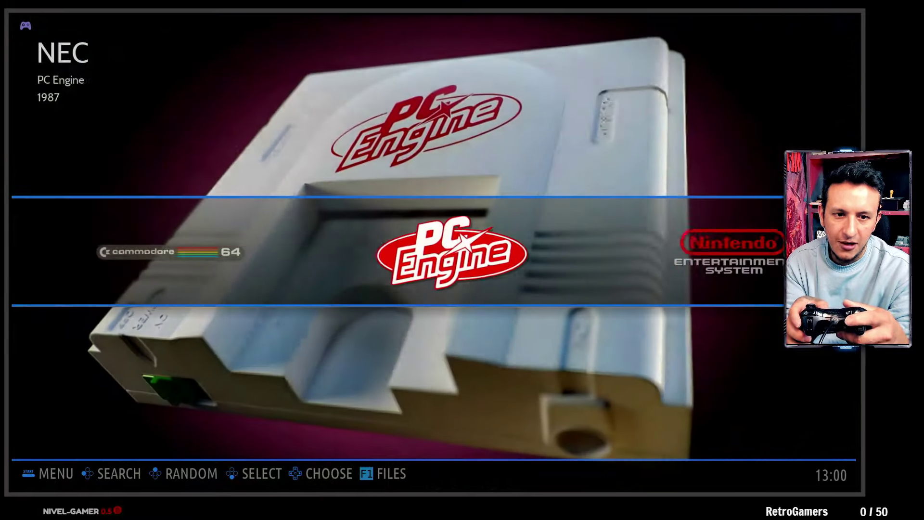
{"action": "key", "text": "Left"}
{"action": "key", "text": "Return"}
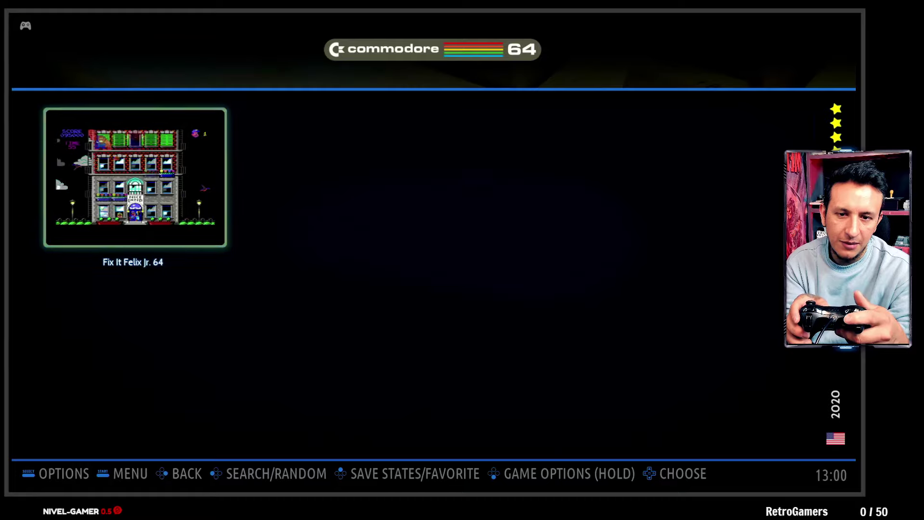
{"action": "key", "text": "Escape"}
Step: Check the game lists of the PC Engine and Nintendo Entertainment System
{"action": "key", "text": "Right"}
{"action": "key", "text": "Return"}
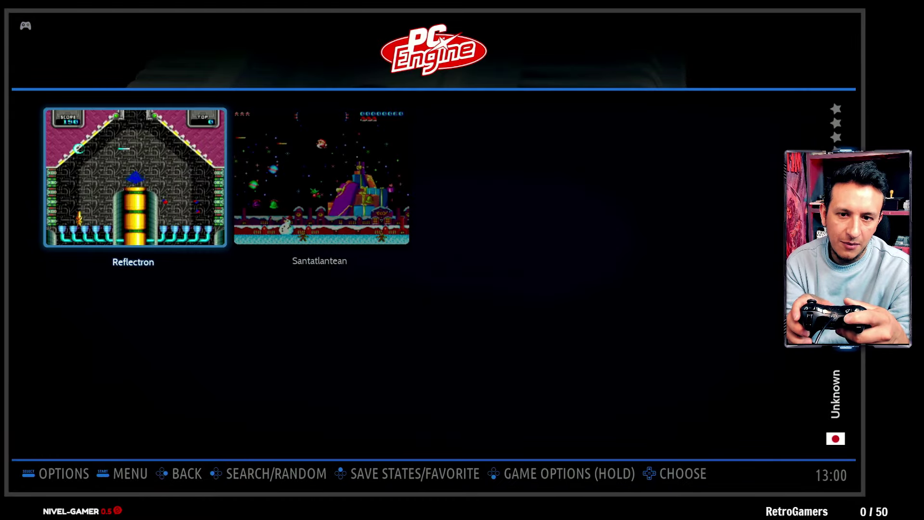
{"action": "key", "text": "Right"}
{"action": "key", "text": "Escape"}
{"action": "key", "text": "Right"}
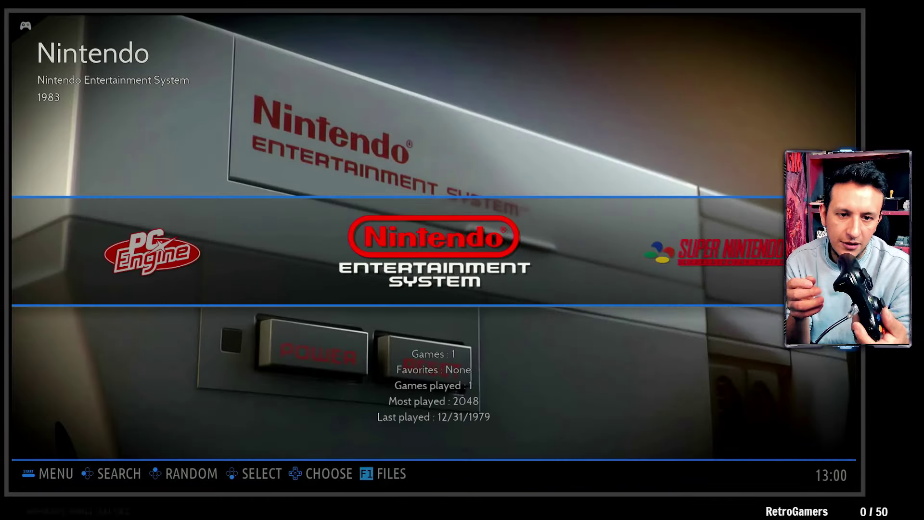
{"action": "key", "text": "Return"}
{"action": "key", "text": "Escape"}
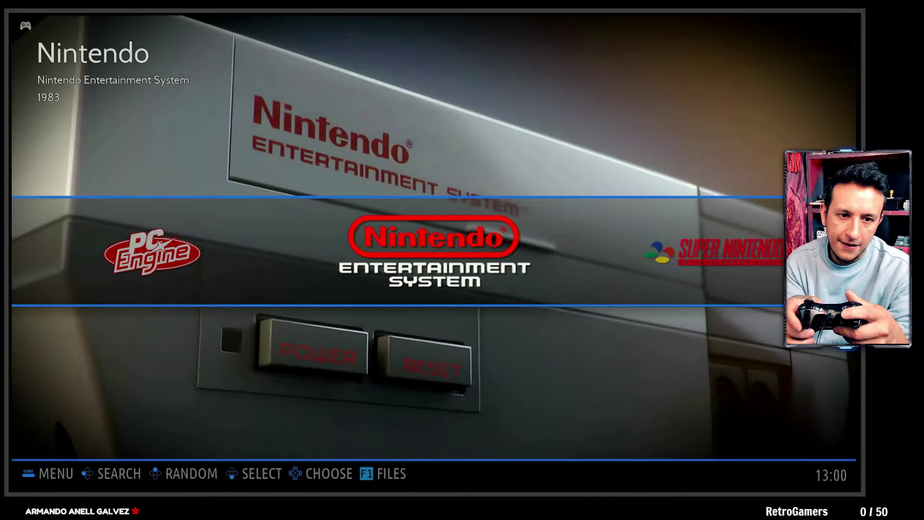
Step: Check the game list of the Super Nintendo system and return to the carousel
{"action": "key", "text": "Right"}
{"action": "key", "text": "Right"}
{"action": "key", "text": "Left"}
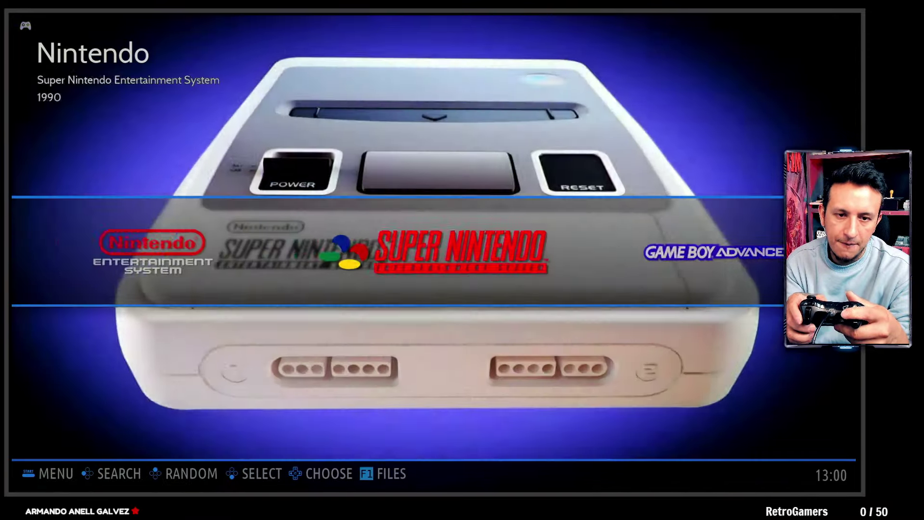
{"action": "key", "text": "Right"}
{"action": "key", "text": "Right"}
{"action": "key", "text": "Left"}
{"action": "key", "text": "Left"}
{"action": "key", "text": "Return"}
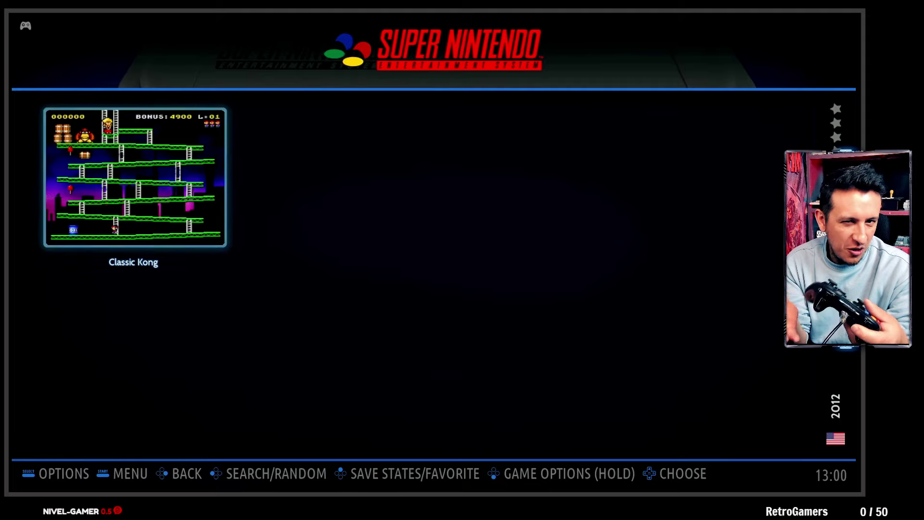
{"action": "key", "text": "Escape"}
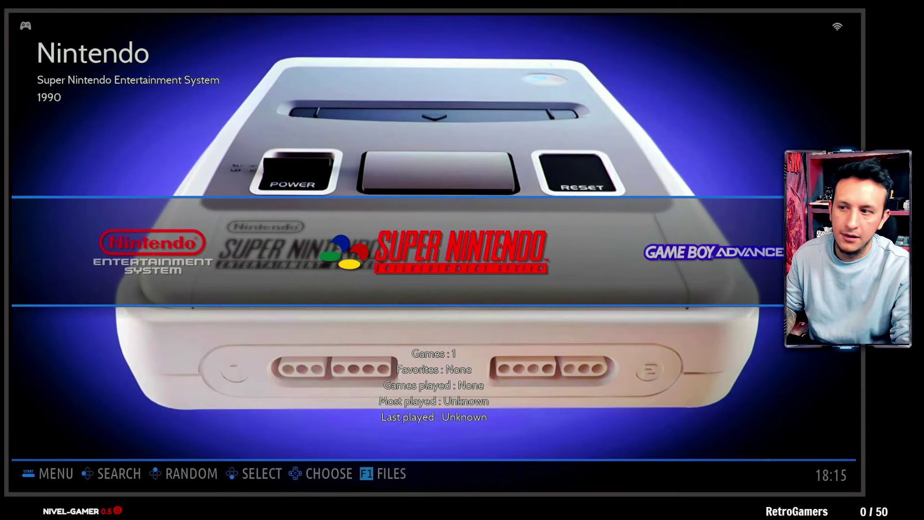
Step: Open the system settings from the main menu while on the Nintendo Entertainment System
{"action": "key", "text": "Left"}
{"action": "key", "text": "Escape"}
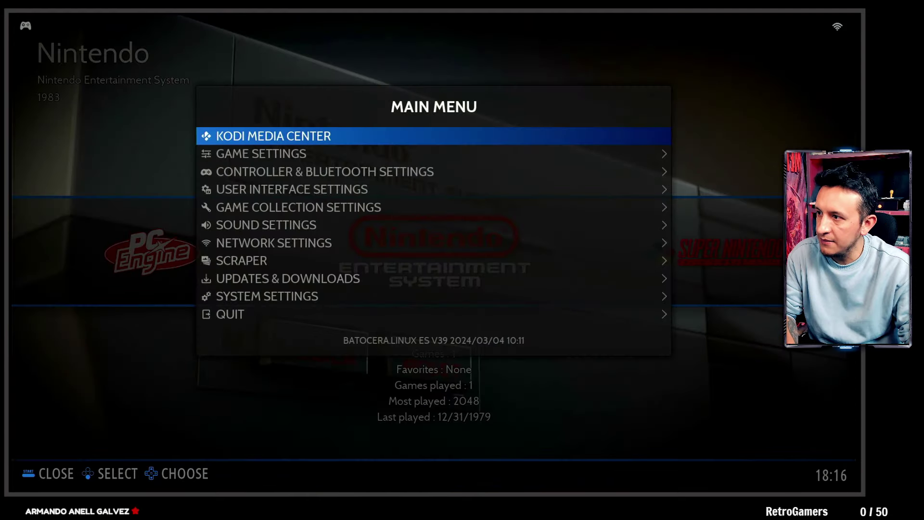
{"action": "key", "text": "Down"}
{"action": "key", "text": "Down"}
{"action": "key", "text": "Up"}
{"action": "key", "text": "Up"}
{"action": "key", "text": "Up"}
{"action": "key", "text": "Up"}
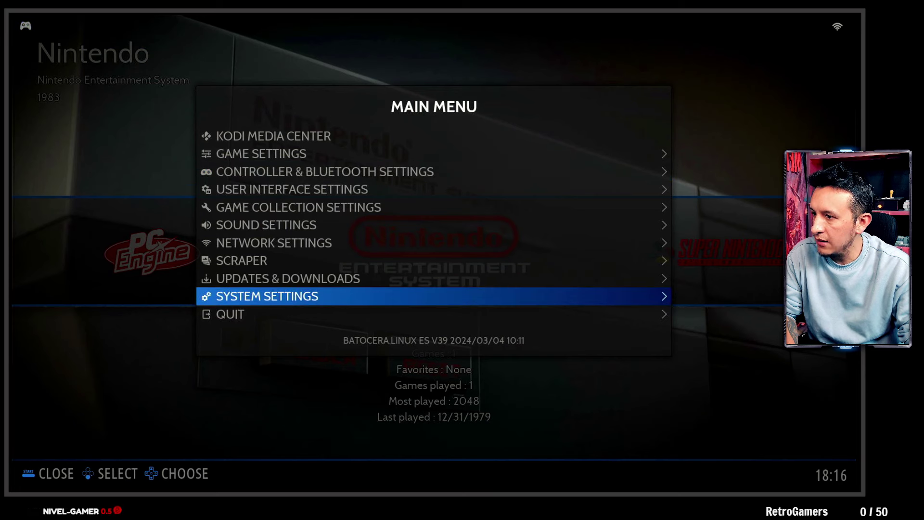
{"action": "key", "text": "Return"}
Step: Set the system language to Español and close the settings to apply it
{"action": "key", "text": "Down"}
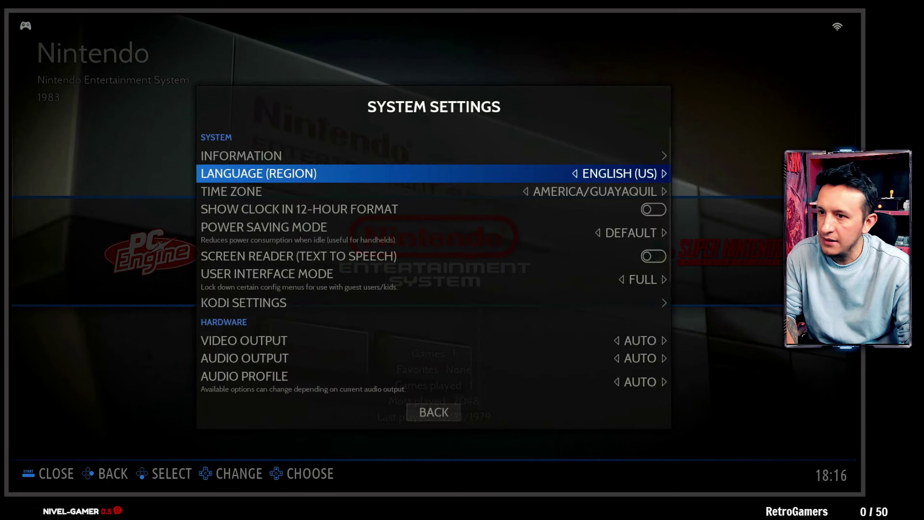
{"action": "key", "text": "Return"}
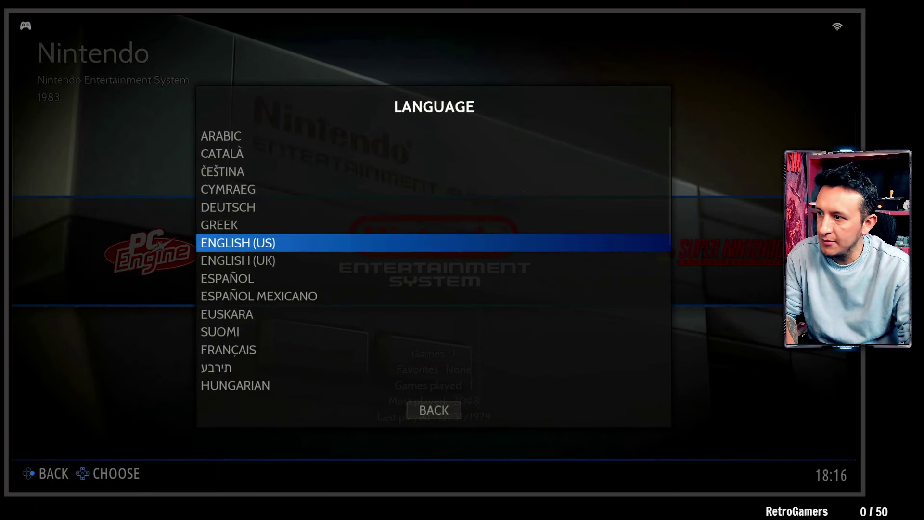
{"action": "key", "text": "Down"}
{"action": "key", "text": "Down"}
{"action": "key", "text": "Return"}
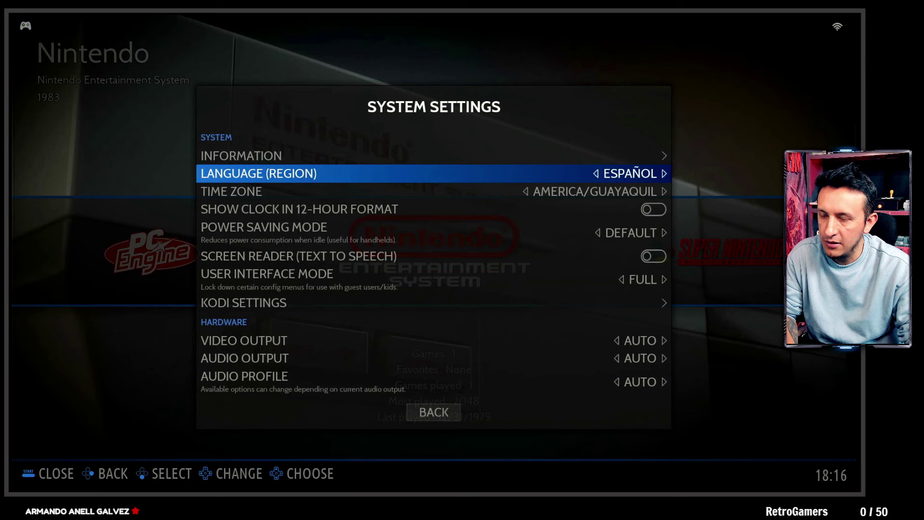
{"action": "key", "text": "Escape"}
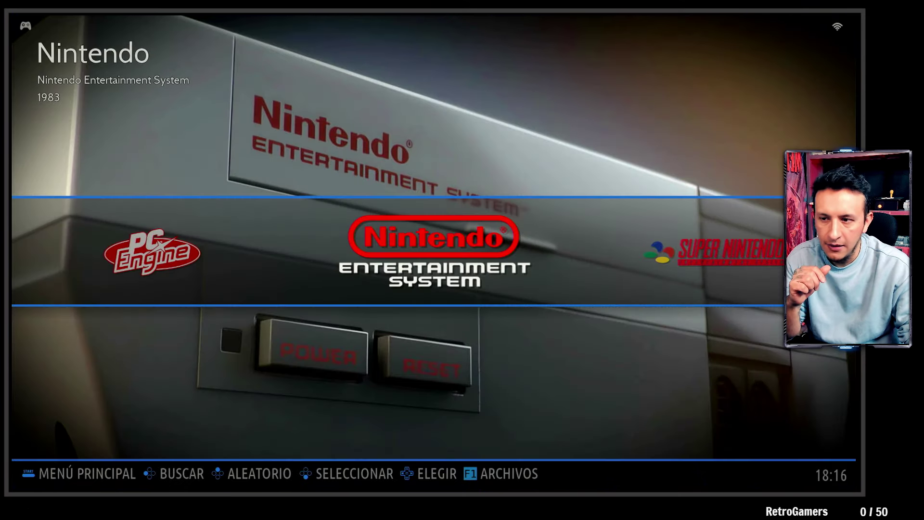
Step: Look over the translated main menu entries from the Kodi media center to the audio settings
{"action": "key", "text": "Return"}
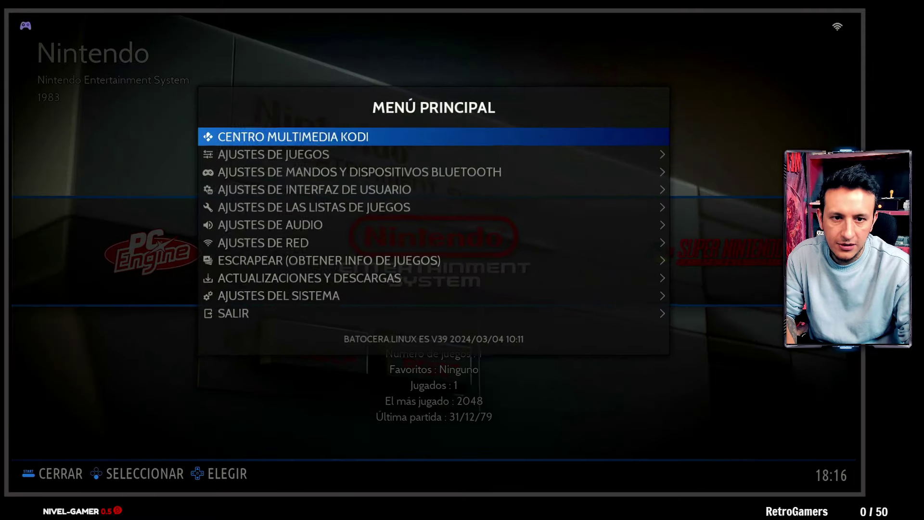
{"action": "key", "text": "Down"}
{"action": "key", "text": "Down"}
{"action": "key", "text": "Down"}
{"action": "key", "text": "Down"}
{"action": "key", "text": "Down"}
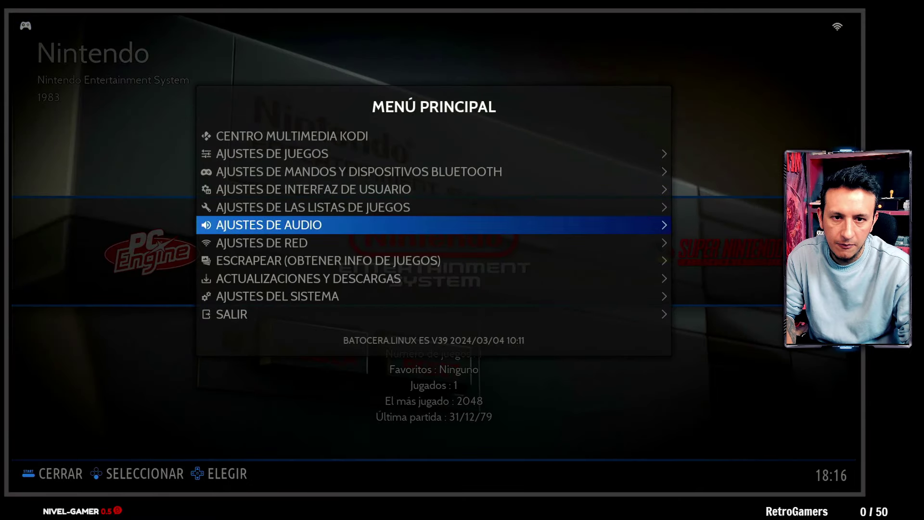
{"action": "key", "text": "Up"}
{"action": "key", "text": "Up"}
{"action": "key", "text": "Up"}
{"action": "key", "text": "Up"}
{"action": "key", "text": "Up"}
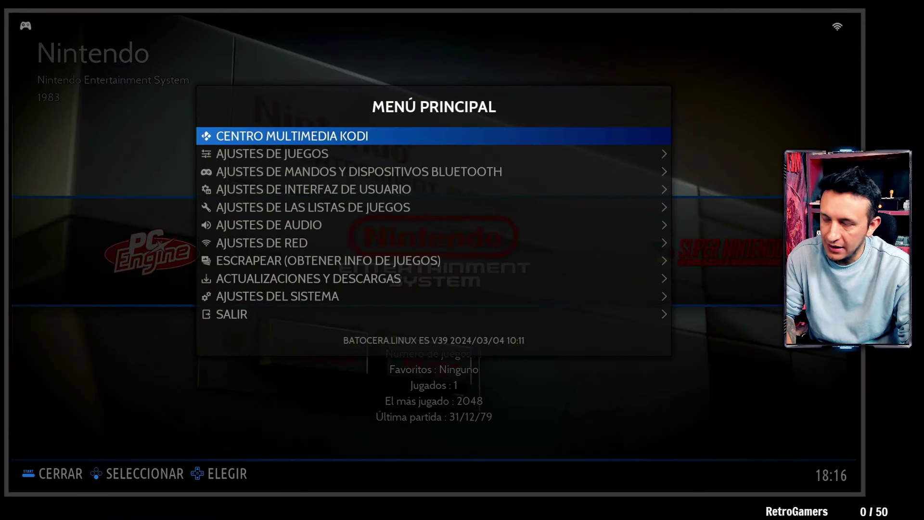
Step: Open the Ajustes del sistema page
{"action": "key", "text": "Down"}
{"action": "key", "text": "Down"}
{"action": "key", "text": "Down"}
{"action": "key", "text": "Down"}
{"action": "key", "text": "Down"}
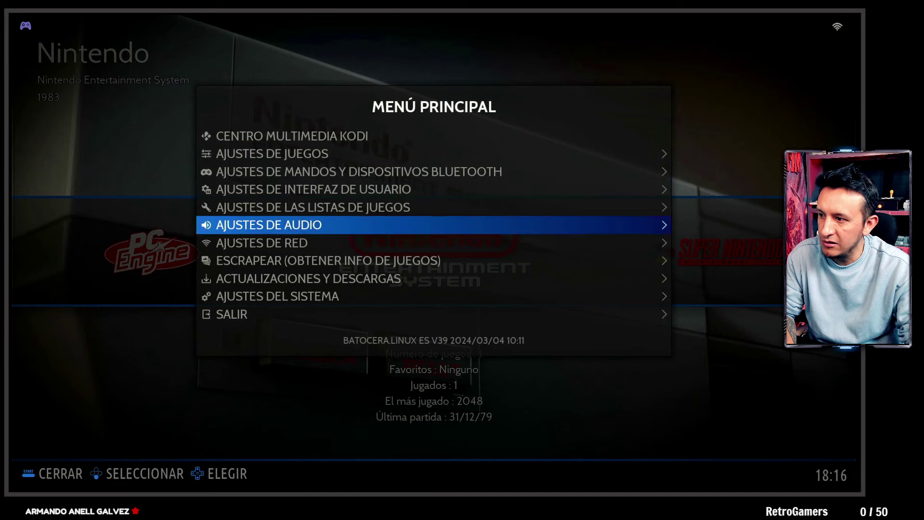
{"action": "key", "text": "Down"}
{"action": "key", "text": "Down"}
{"action": "key", "text": "Down"}
{"action": "key", "text": "Down"}
{"action": "key", "text": "Return"}
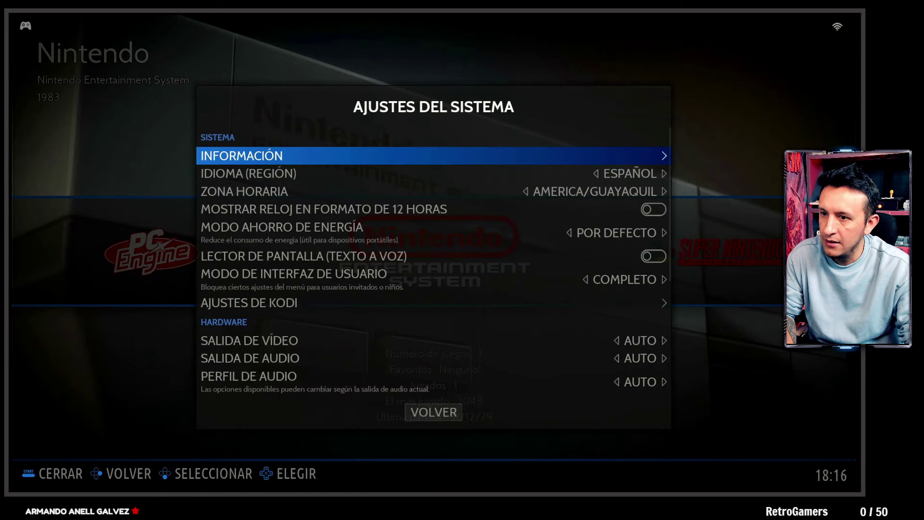
Step: Disable Habilitar Kodi in the Kodi settings and return to the system carousel
{"action": "key", "text": "Down"}
{"action": "key", "text": "Down"}
{"action": "key", "text": "Down"}
{"action": "key", "text": "Down"}
{"action": "key", "text": "Down"}
{"action": "key", "text": "Down"}
{"action": "key", "text": "Down"}
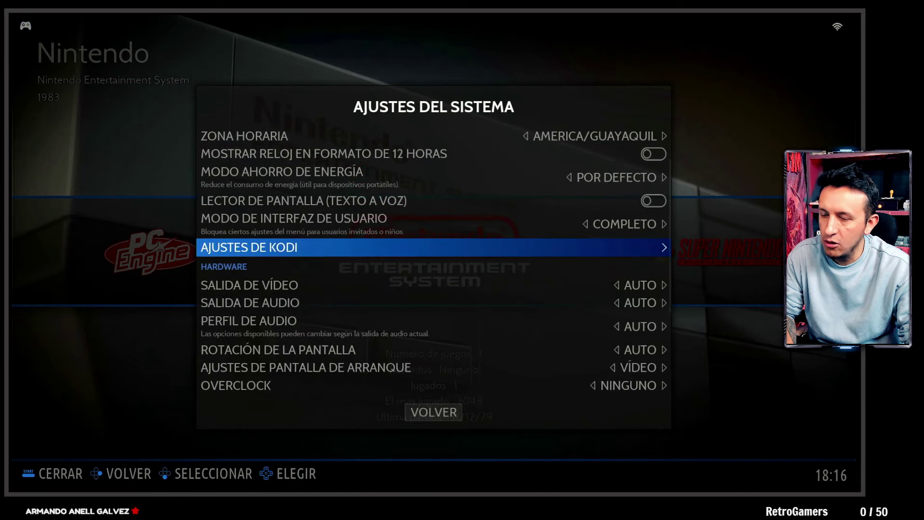
{"action": "key", "text": "Return"}
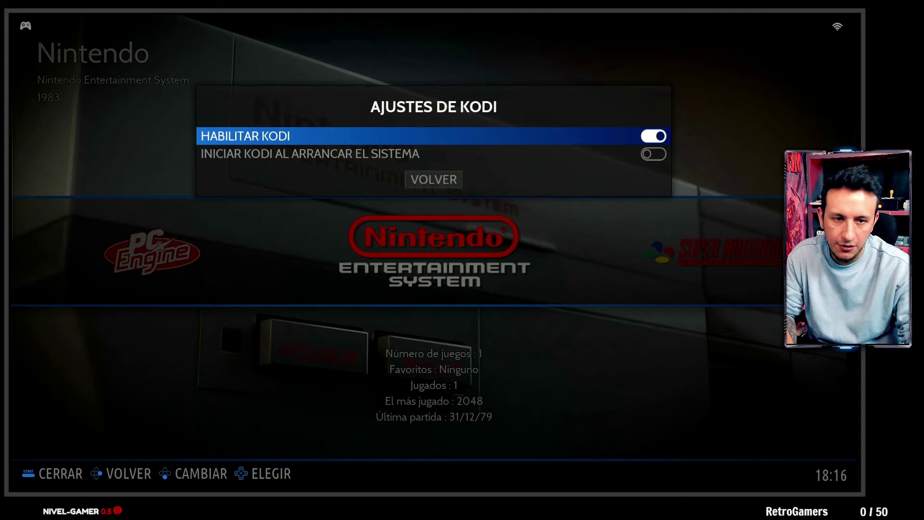
{"action": "key", "text": "Return"}
{"action": "key", "text": "Escape"}
{"action": "key", "text": "Escape"}
{"action": "key", "text": "Escape"}
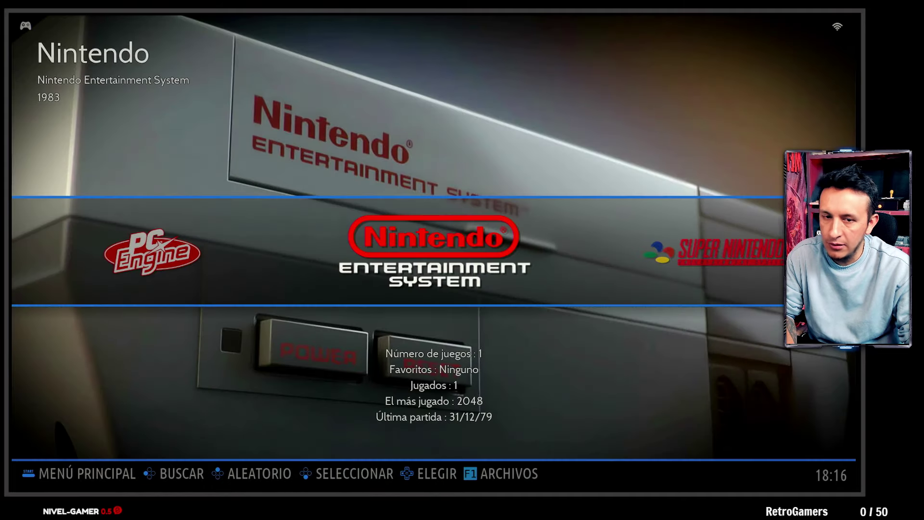
Step: Open the controller and Bluetooth device settings from the main menu
{"action": "key", "text": "Return"}
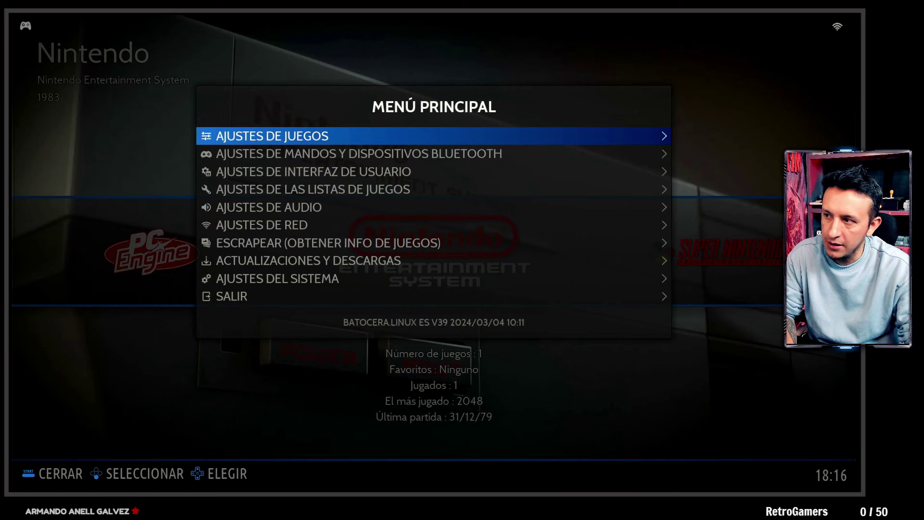
{"action": "key", "text": "Down"}
{"action": "key", "text": "Down"}
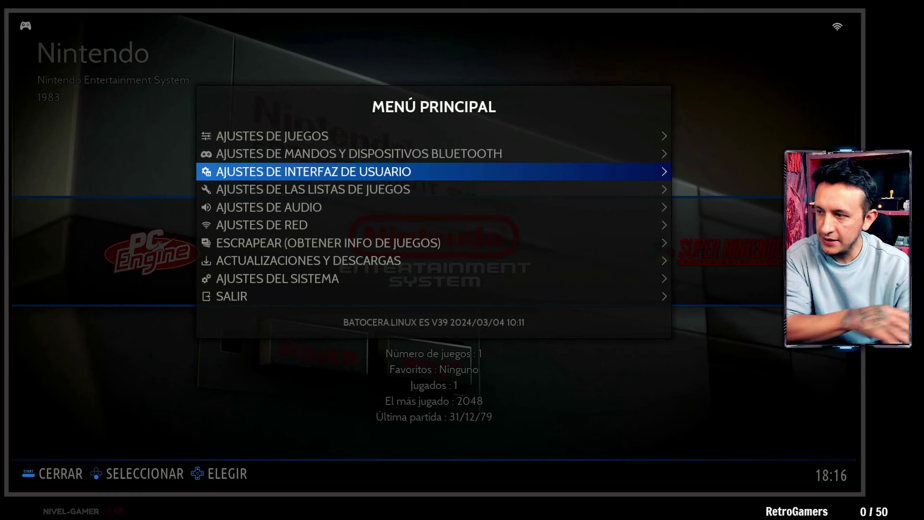
{"action": "key", "text": "Down"}
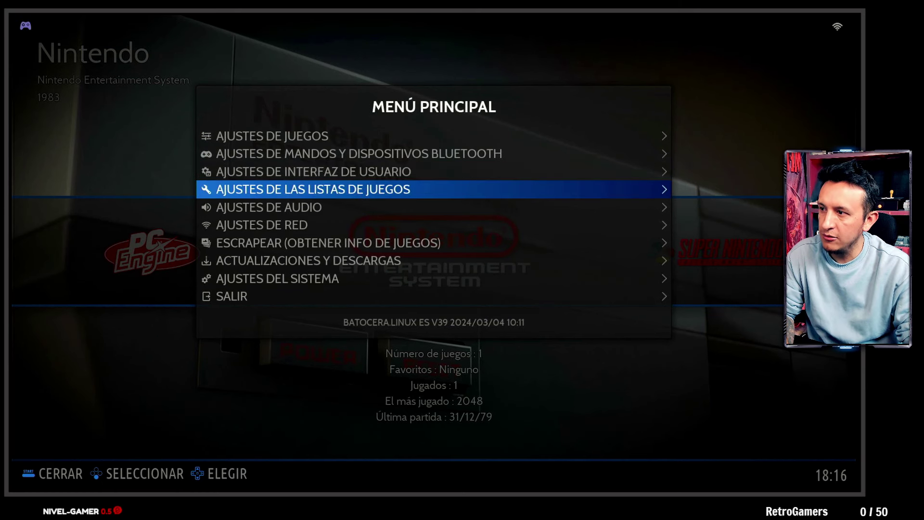
{"action": "key", "text": "Up"}
{"action": "key", "text": "Up"}
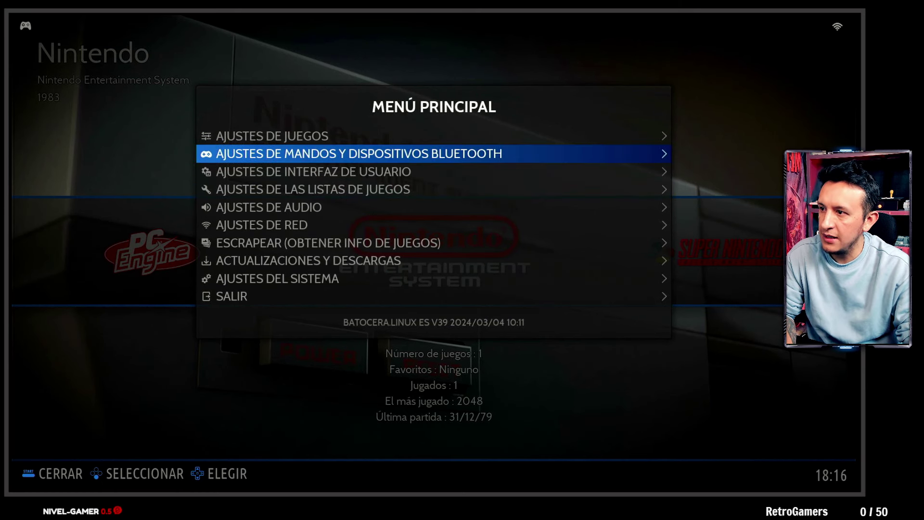
{"action": "key", "text": "Return"}
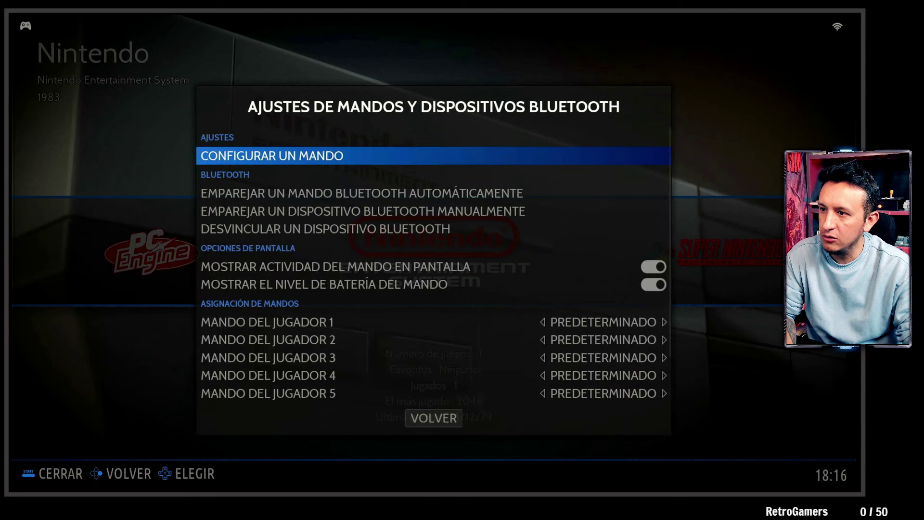
Step: Examine the options for configuring a controller and for pairing or unlinking Bluetooth devices
{"action": "key", "text": "Down"}
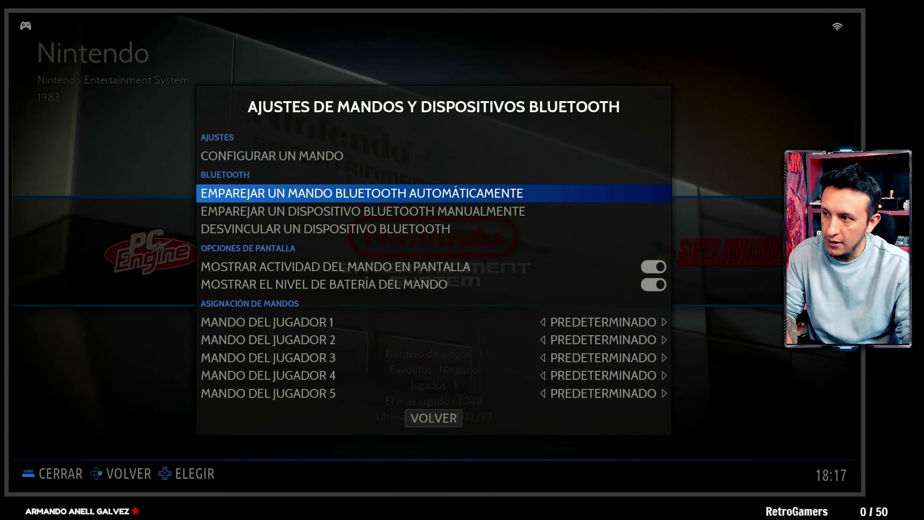
{"action": "key", "text": "Up"}
{"action": "key", "text": "Up"}
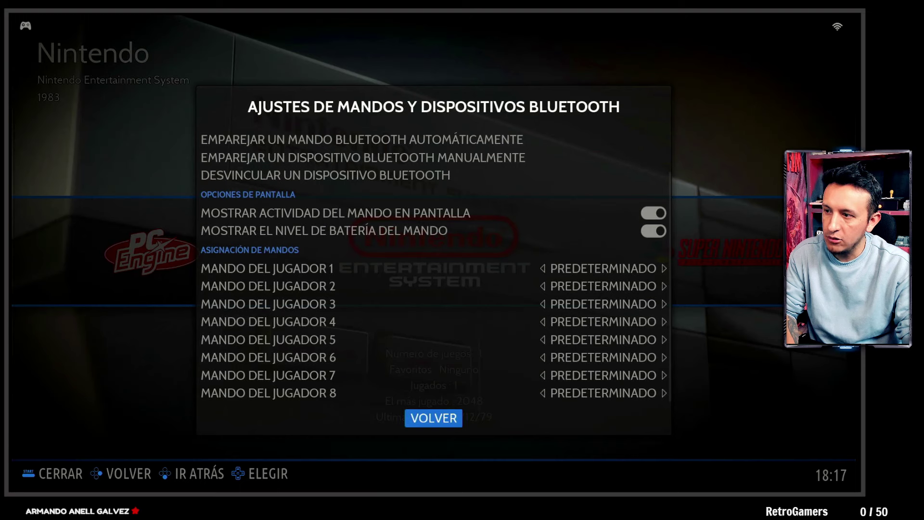
{"action": "key", "text": "Down"}
{"action": "key", "text": "Down"}
{"action": "key", "text": "Down"}
{"action": "key", "text": "Down"}
{"action": "key", "text": "Down"}
{"action": "key", "text": "Down"}
{"action": "key", "text": "Down"}
{"action": "key", "text": "Down"}
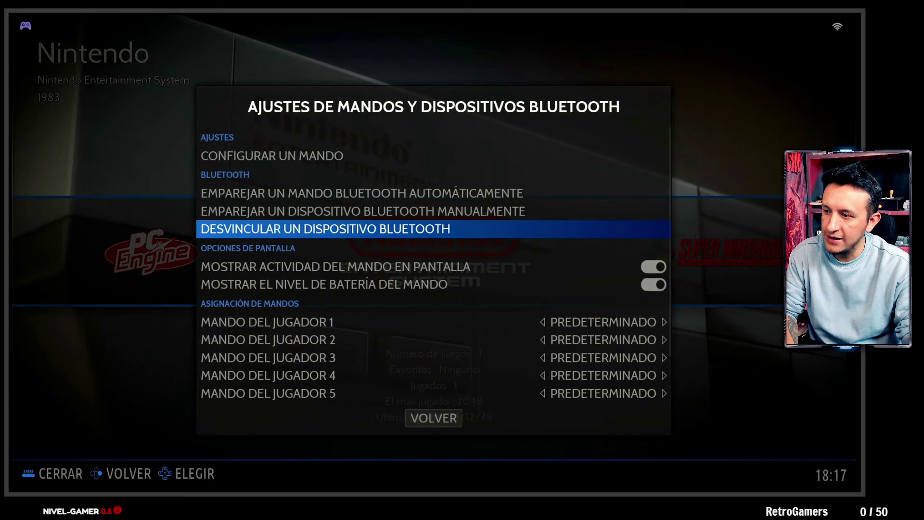
{"action": "key", "text": "Up"}
Step: Examine the player controller assignments and the controller display options, then leave the settings
{"action": "key", "text": "Down"}
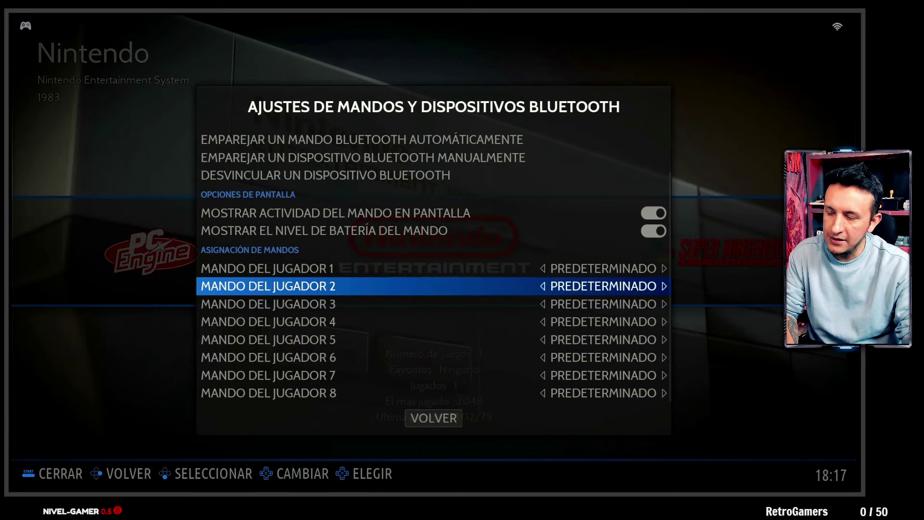
{"action": "key", "text": "Down"}
{"action": "key", "text": "Up"}
{"action": "key", "text": "Up"}
{"action": "key", "text": "Down"}
{"action": "key", "text": "Down"}
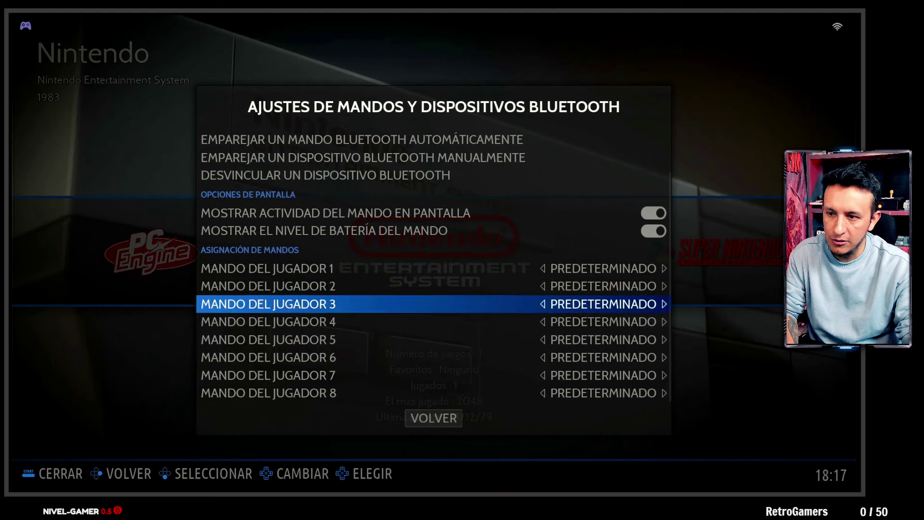
{"action": "key", "text": "Down"}
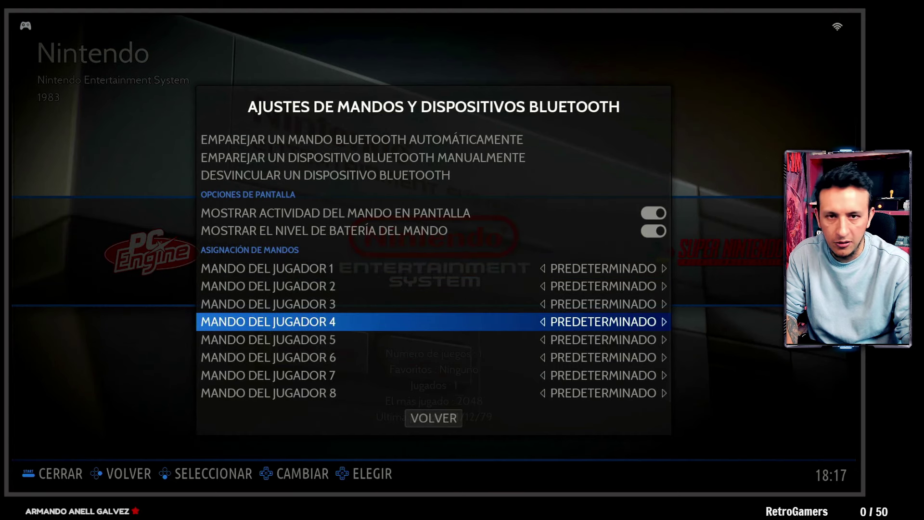
{"action": "key", "text": "Down"}
{"action": "key", "text": "Up"}
{"action": "key", "text": "Up"}
{"action": "key", "text": "Up"}
{"action": "key", "text": "Up"}
{"action": "key", "text": "Up"}
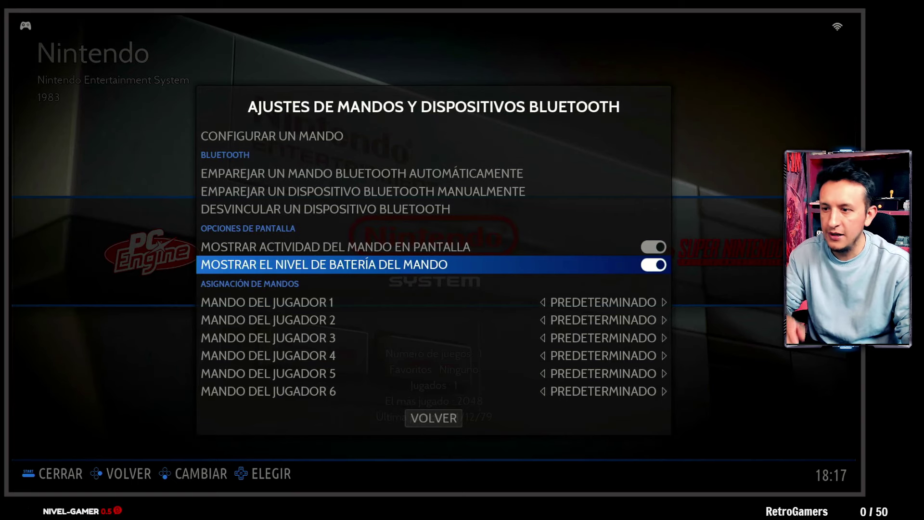
{"action": "key", "text": "Escape"}
{"action": "key", "text": "Escape"}
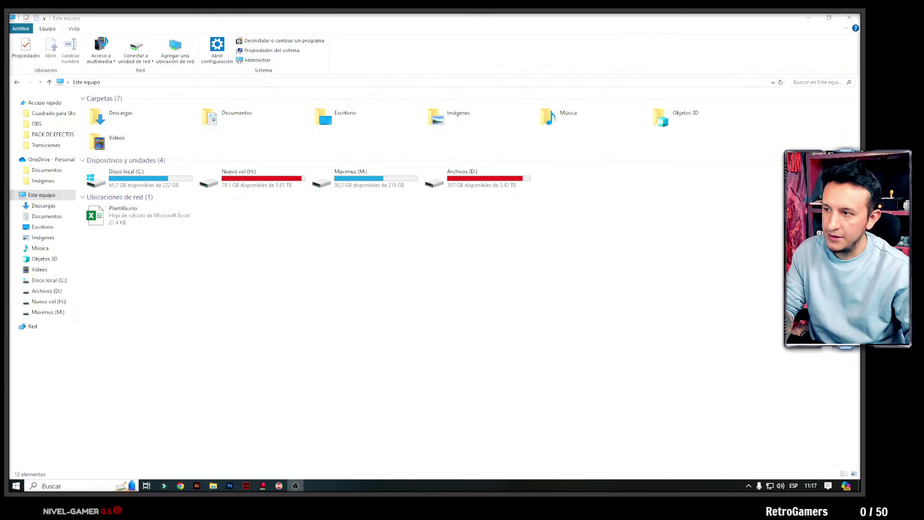
Step: Switch to Windows File Explorer and go to the network location \\batocera
{"action": "left_click", "coordinate": [404, 266]}
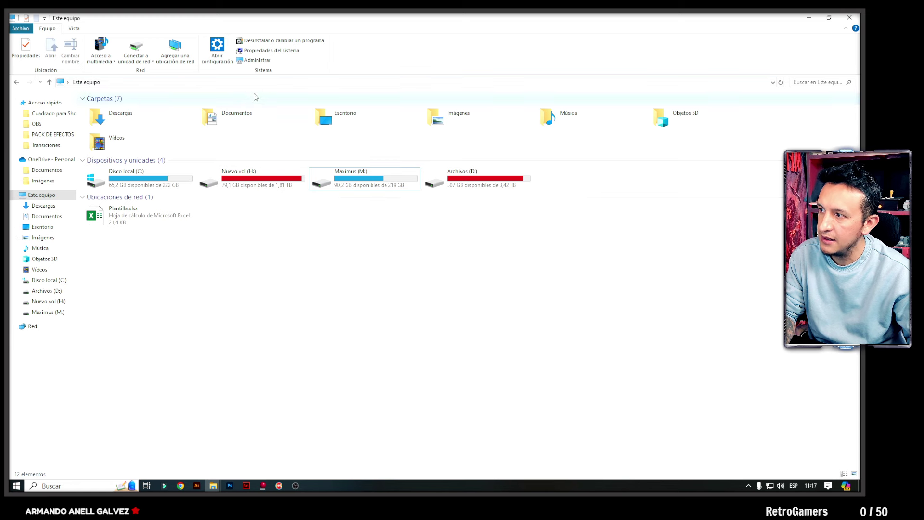
{"action": "left_click", "coordinate": [272, 83]}
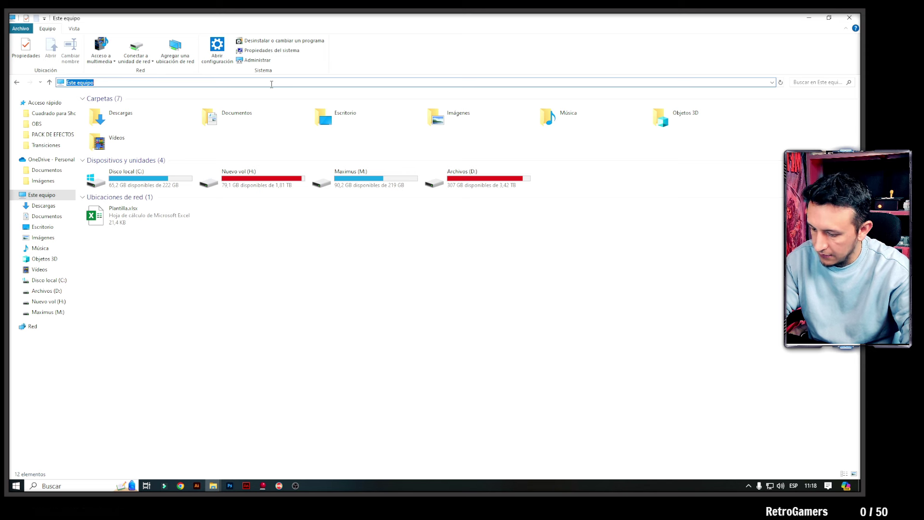
{"action": "type", "text": "\\\\ba"}
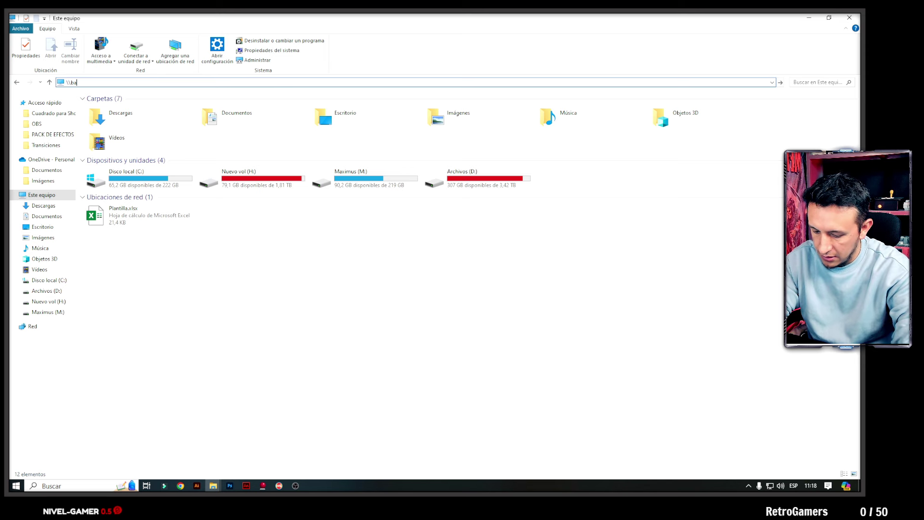
{"action": "type", "text": "tocera"}
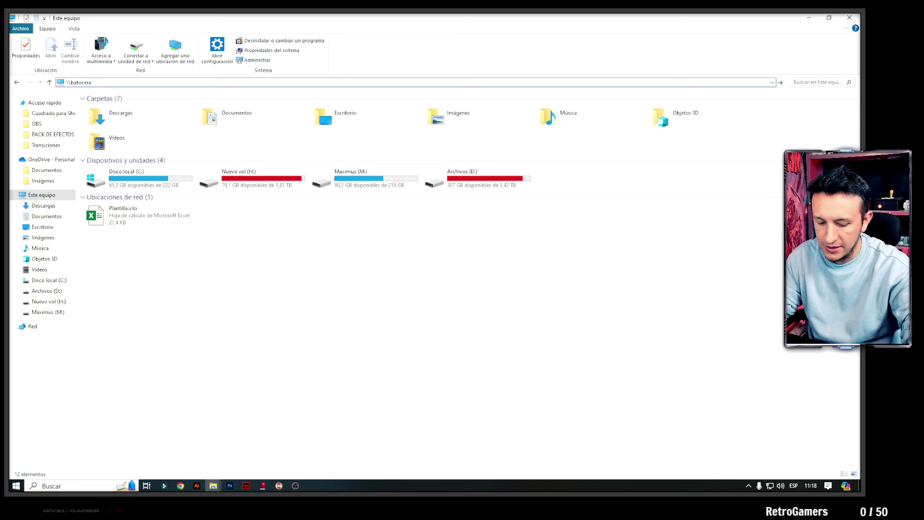
{"action": "key", "text": "Return"}
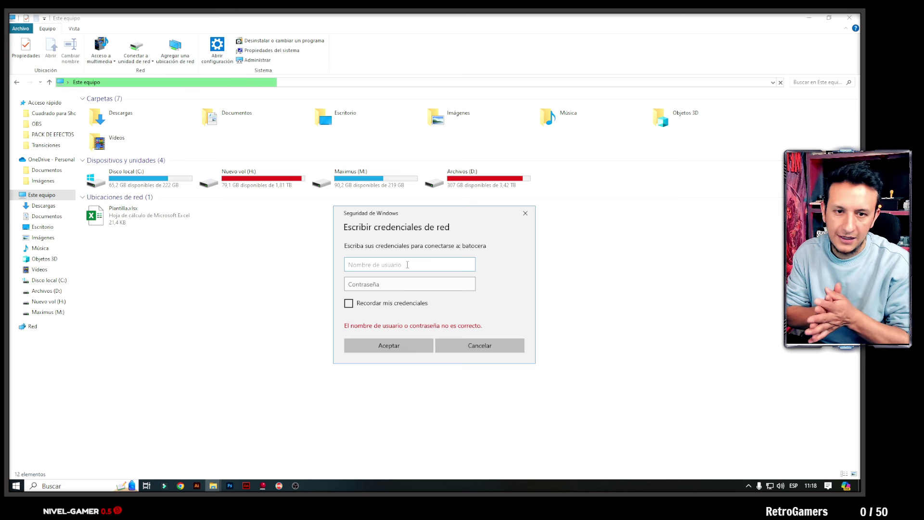
Step: Submit the network credentials with the username batocera and open the share folder
{"action": "type", "text": "batocera"}
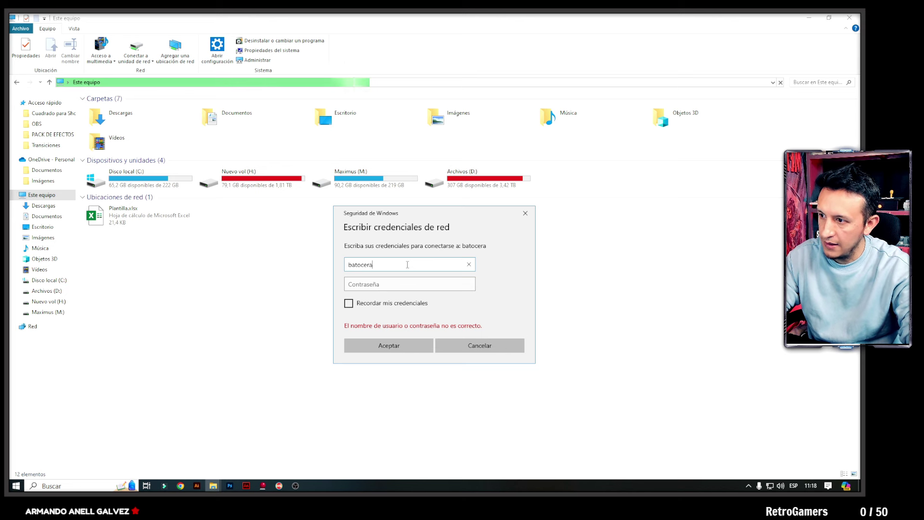
{"action": "left_click", "coordinate": [389, 346]}
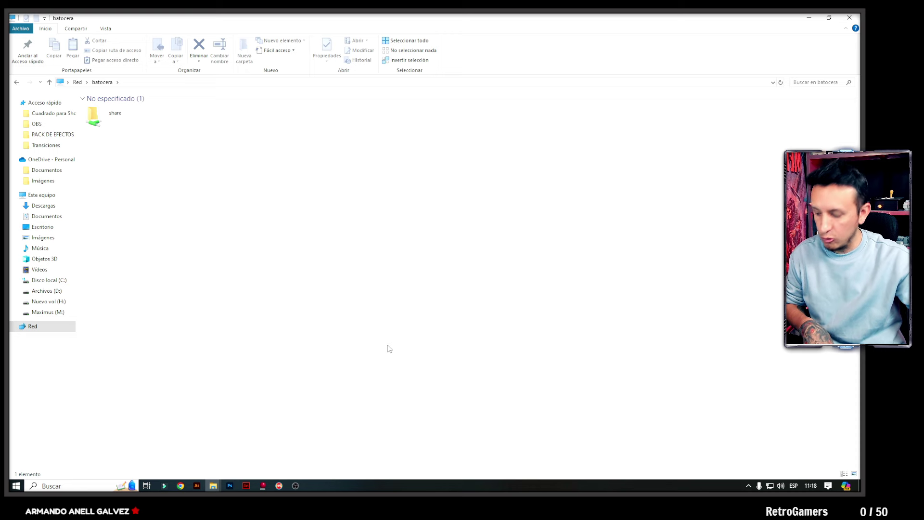
{"action": "double_click", "coordinate": [112, 122]}
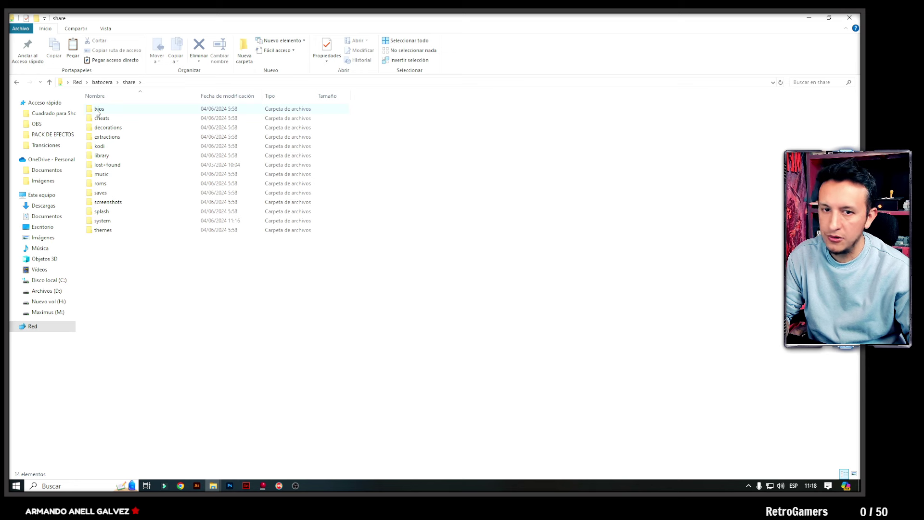
Step: Examine the contents of the bios folder in the Batocera share, and return to the share folder
{"action": "double_click", "coordinate": [98, 110]}
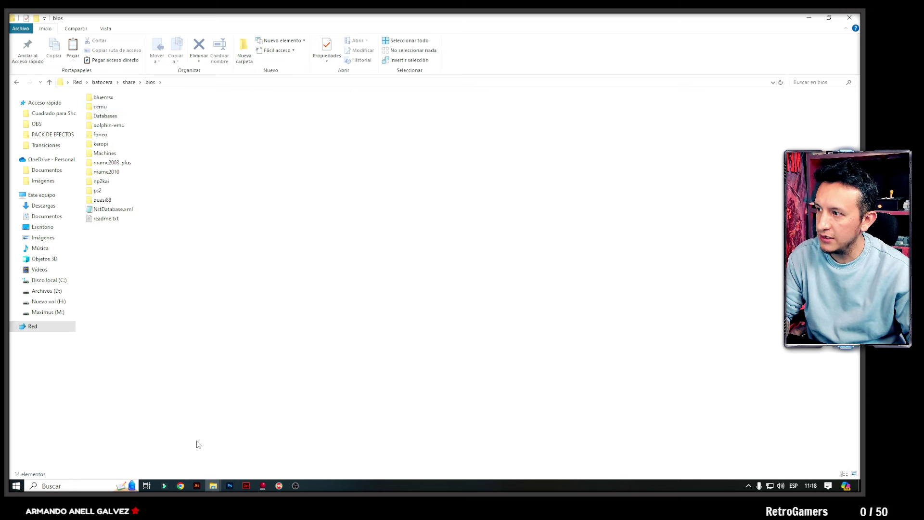
{"action": "left_click", "coordinate": [129, 82]}
{"action": "left_click", "coordinate": [183, 284]}
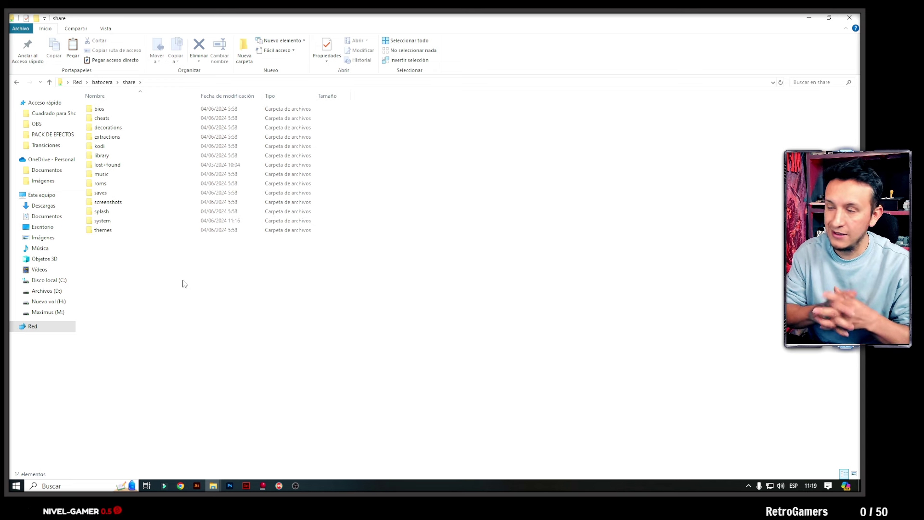
Step: Open the roms folder and go into its nes system folder
{"action": "double_click", "coordinate": [105, 186]}
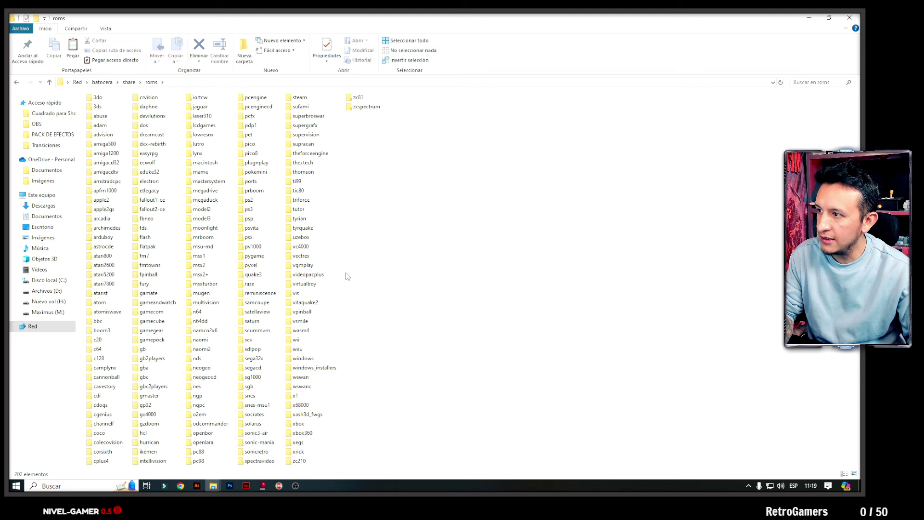
{"action": "left_click", "coordinate": [207, 206]}
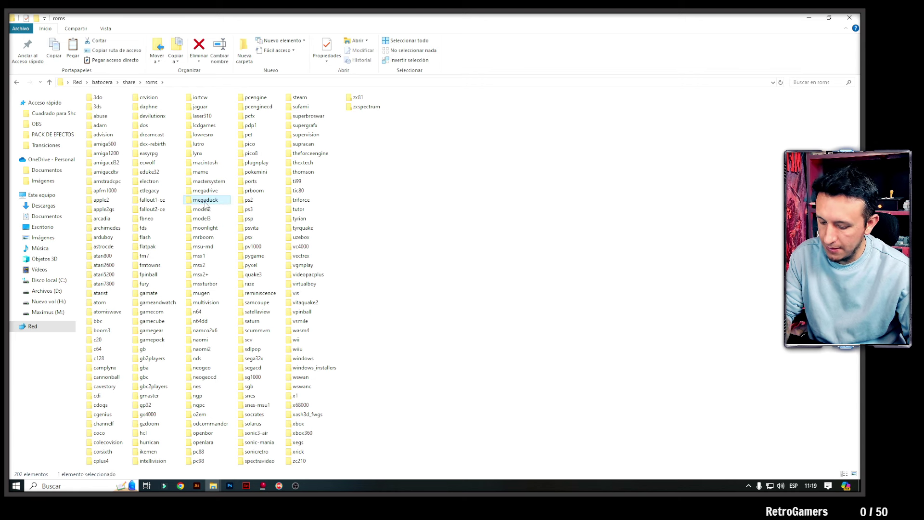
{"action": "type", "text": "naomi2"}
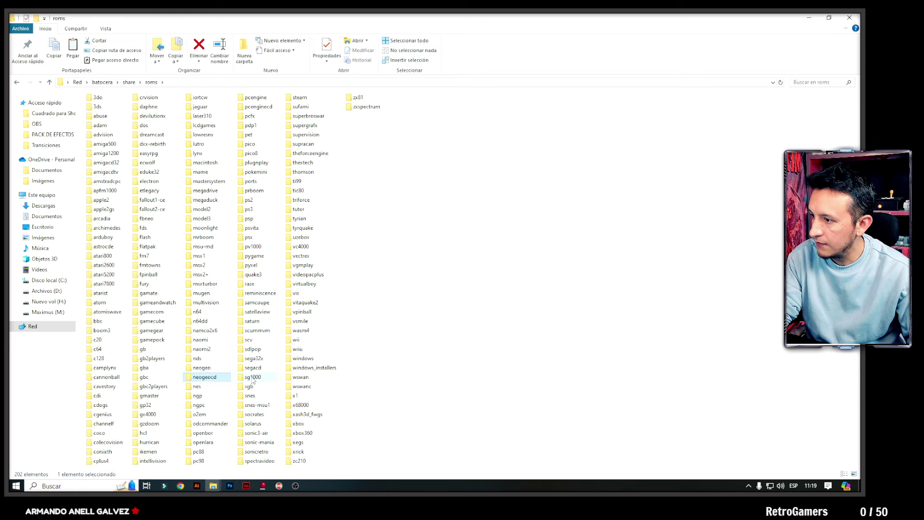
{"action": "left_click", "coordinate": [198, 384]}
{"action": "double_click", "coordinate": [200, 388]}
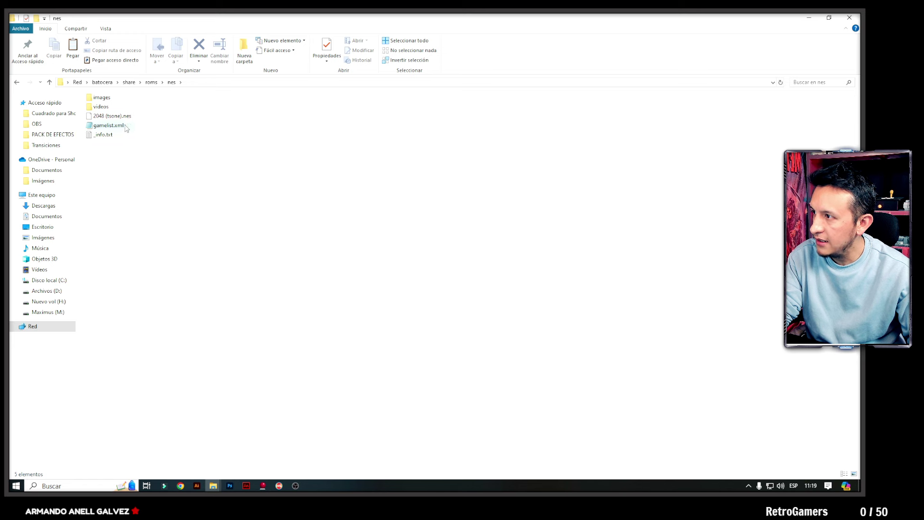
Step: Preview the 2048 (tsone) video in the nes videos folder, close the player and return to the nes folder
{"action": "left_click", "coordinate": [107, 120]}
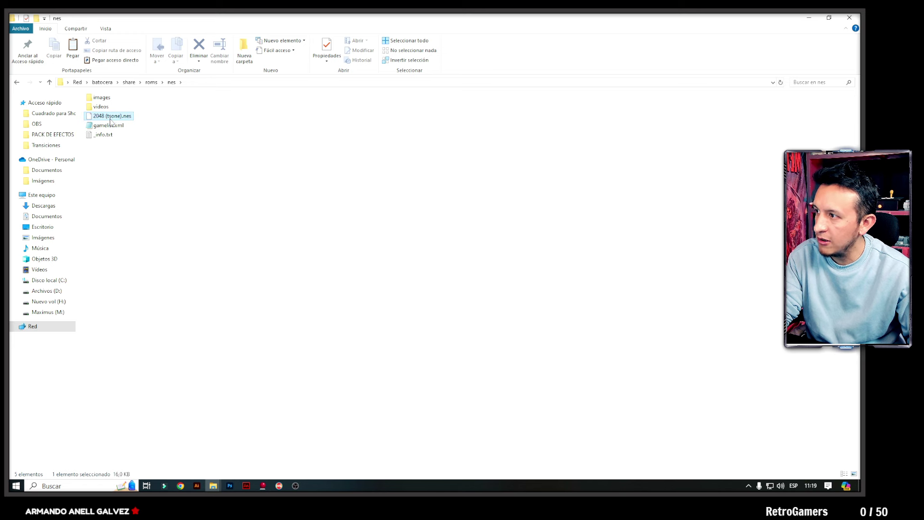
{"action": "double_click", "coordinate": [102, 107]}
{"action": "double_click", "coordinate": [114, 109]}
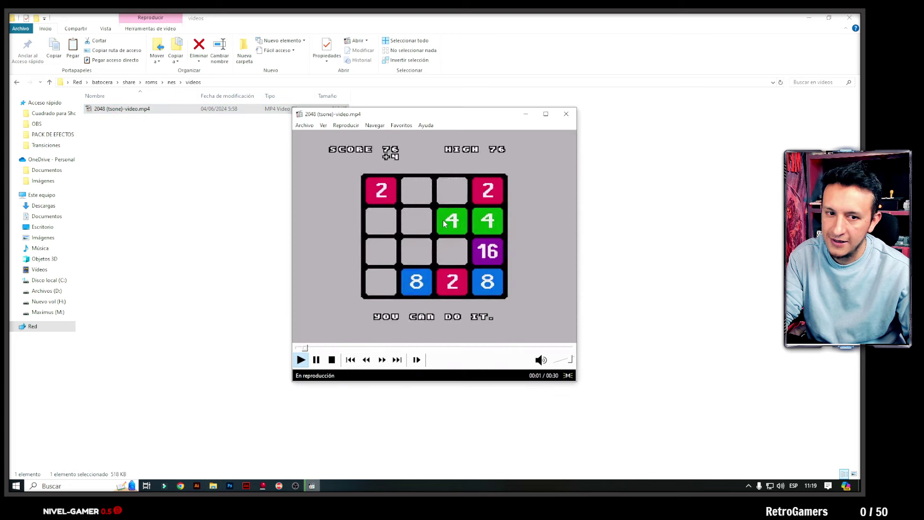
{"action": "left_click", "coordinate": [566, 114]}
{"action": "left_click", "coordinate": [172, 81]}
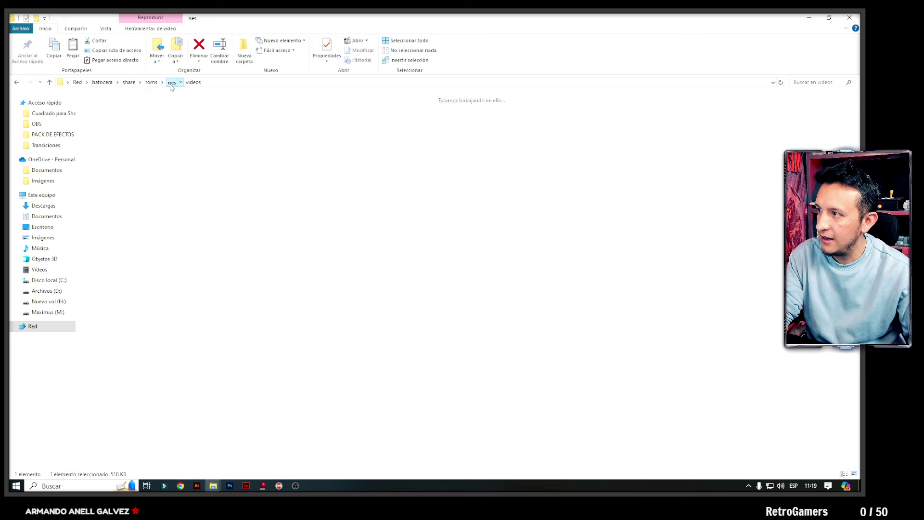
Step: View the 2048 (tsone) pictures in the nes images folder through to the thumb image, and close the viewer
{"action": "double_click", "coordinate": [110, 100]}
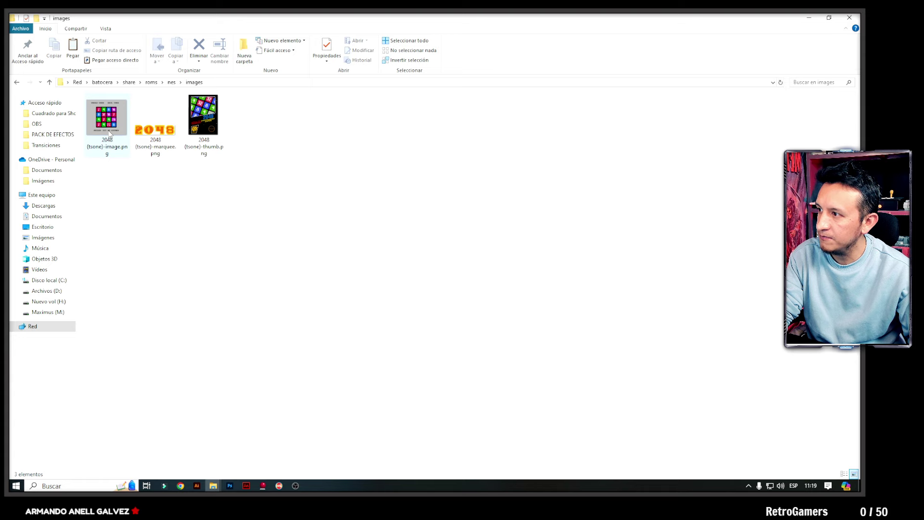
{"action": "double_click", "coordinate": [109, 132]}
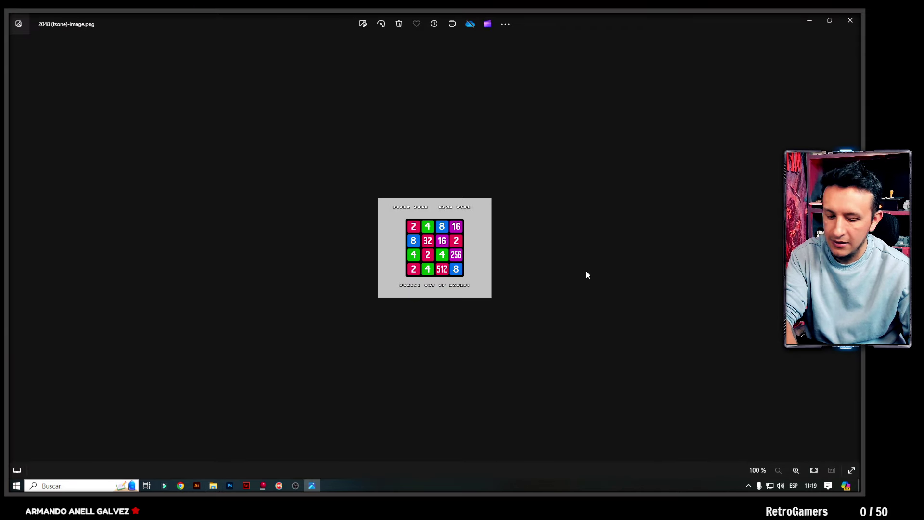
{"action": "key", "text": "Right"}
{"action": "key", "text": "Right"}
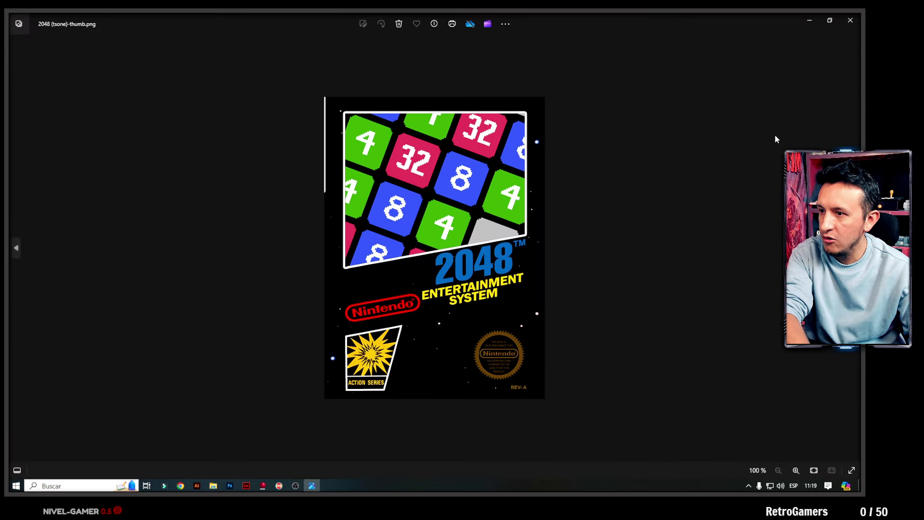
{"action": "left_click", "coordinate": [846, 22]}
{"action": "left_click", "coordinate": [419, 168]}
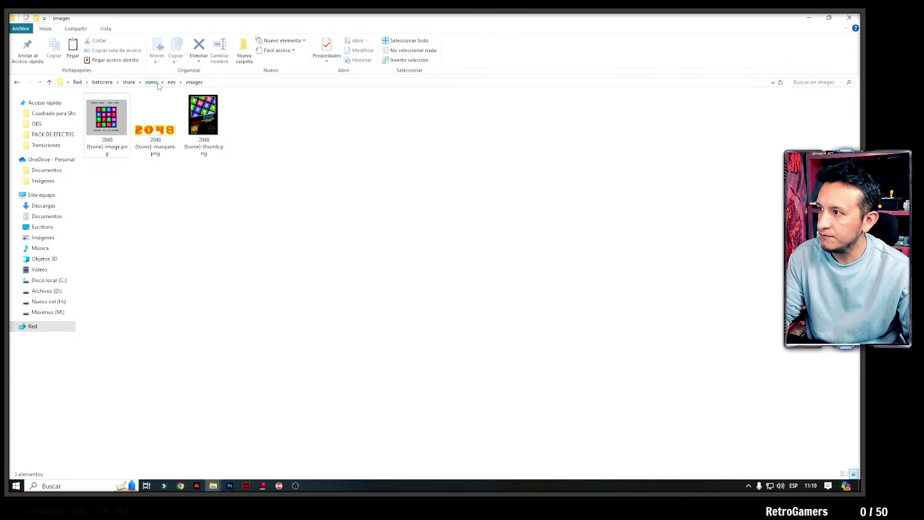
Step: Permanently delete all files and folders inside the nes ROM folder
{"action": "left_click", "coordinate": [171, 82]}
{"action": "left_click_drag", "start_coordinate": [135, 172], "coordinate": [77, 94]}
{"action": "key", "text": "Delete"}
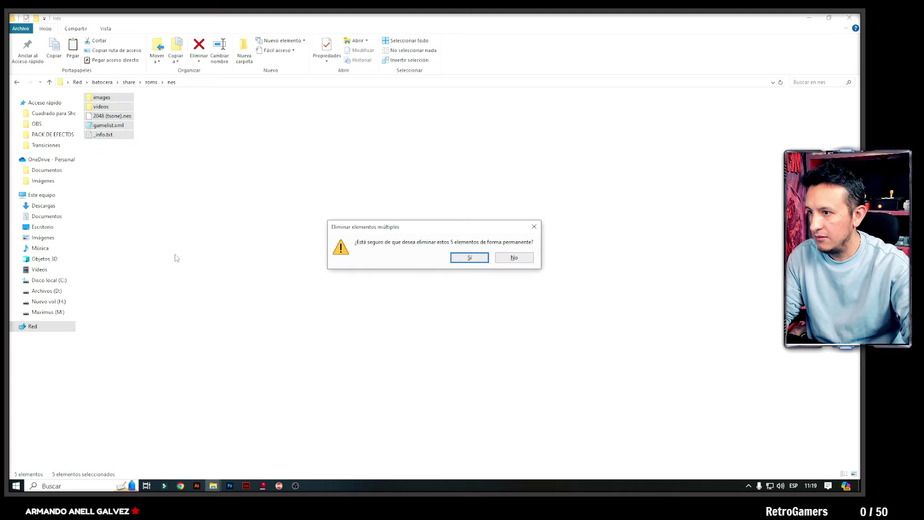
{"action": "key", "text": "Return"}
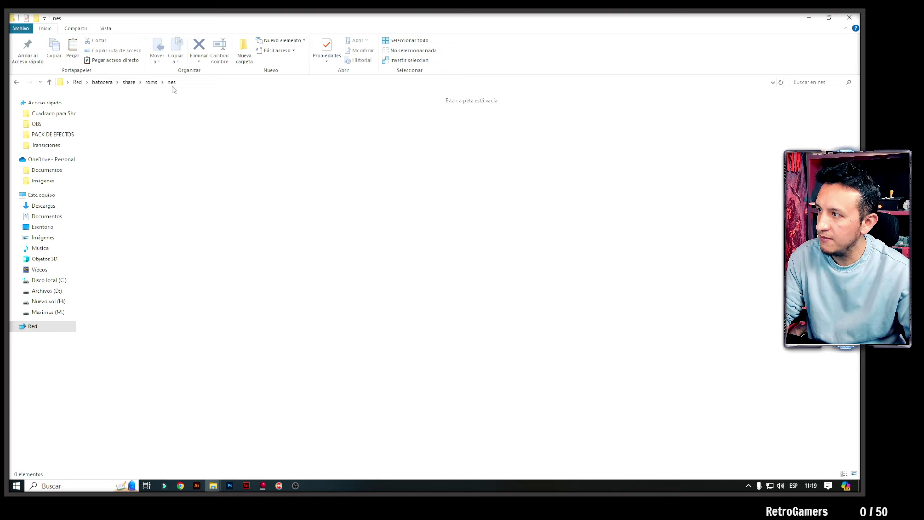
Step: Open the snes folder within roms and permanently delete everything in it
{"action": "left_click", "coordinate": [151, 82]}
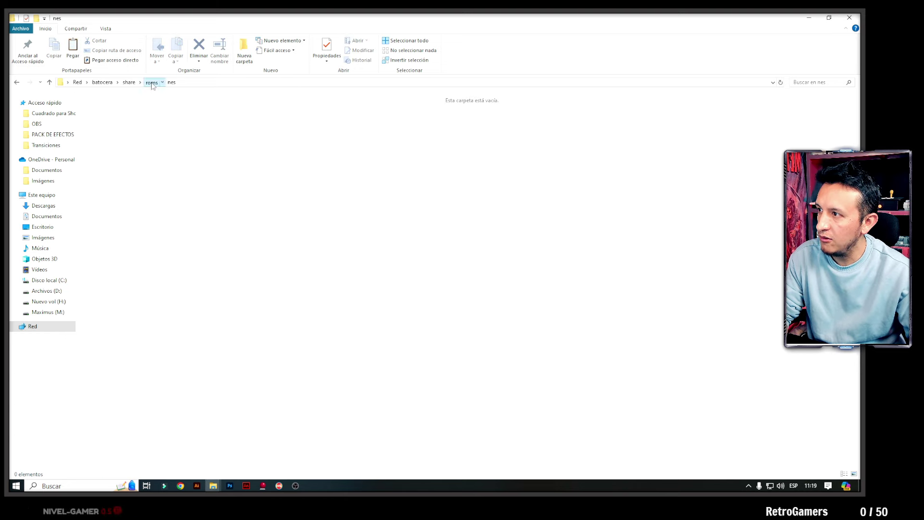
{"action": "left_click", "coordinate": [436, 262]}
{"action": "type", "text": "sd"}
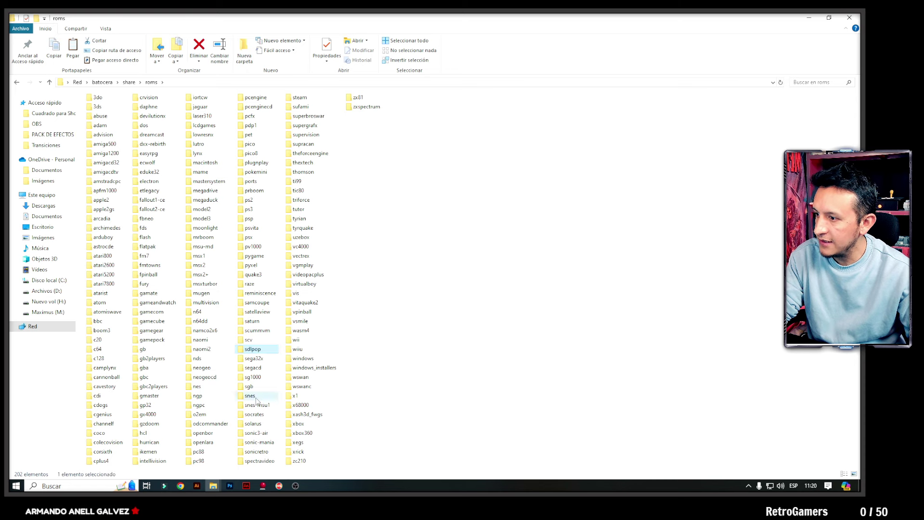
{"action": "double_click", "coordinate": [256, 397]}
{"action": "left_click_drag", "start_coordinate": [153, 176], "coordinate": [78, 92]}
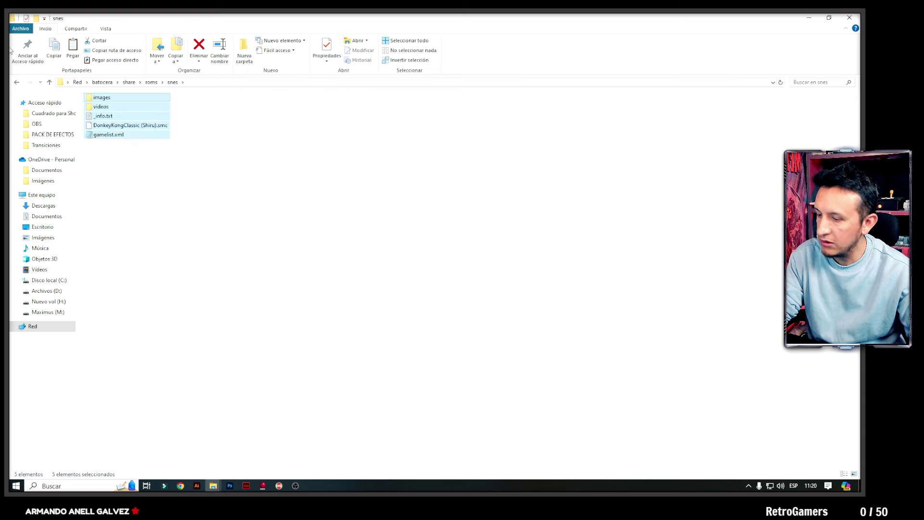
{"action": "key", "text": "Delete"}
{"action": "key", "text": "Return"}
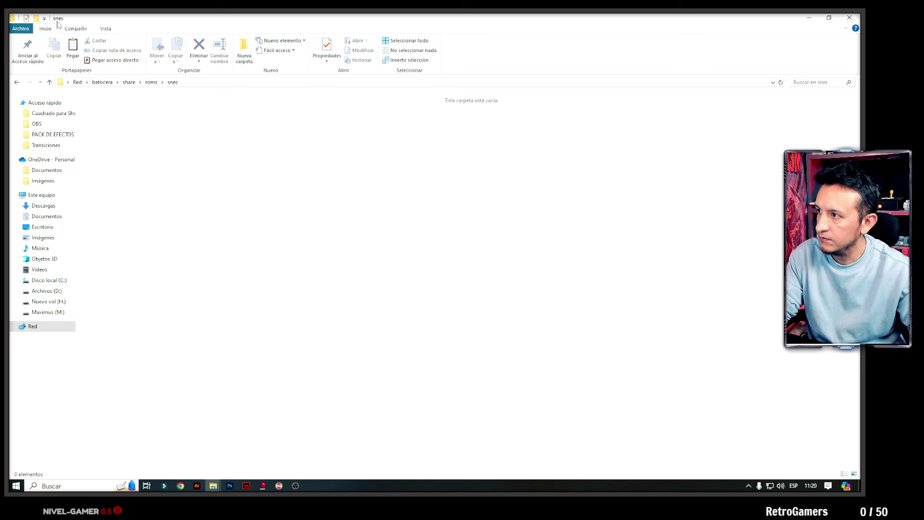
Step: Permanently delete all contents of the megadrive folder within roms, and return to the roms folder
{"action": "left_click", "coordinate": [151, 82]}
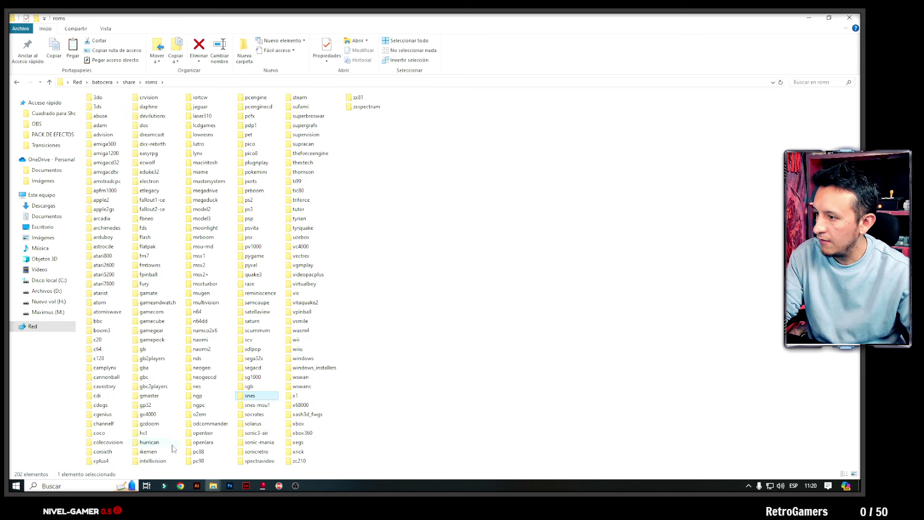
{"action": "left_click", "coordinate": [204, 182]}
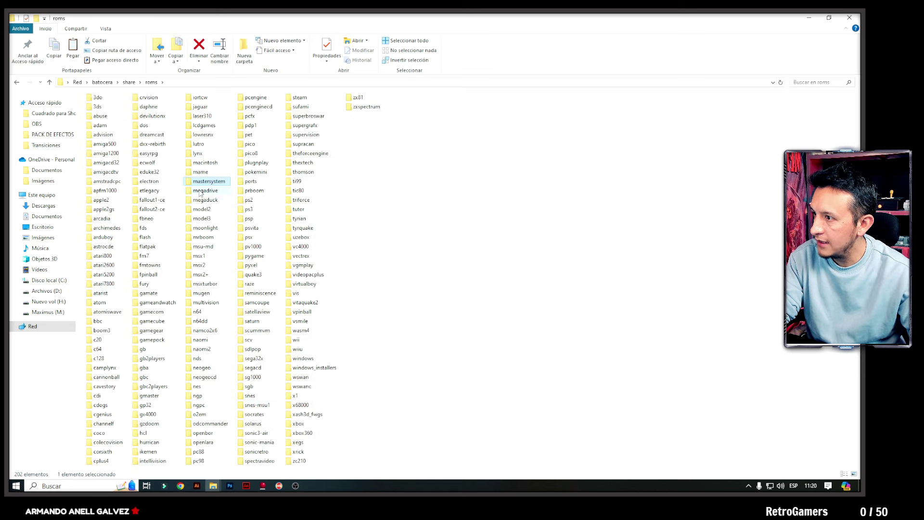
{"action": "double_click", "coordinate": [201, 192]}
{"action": "left_click_drag", "start_coordinate": [149, 177], "coordinate": [76, 79]}
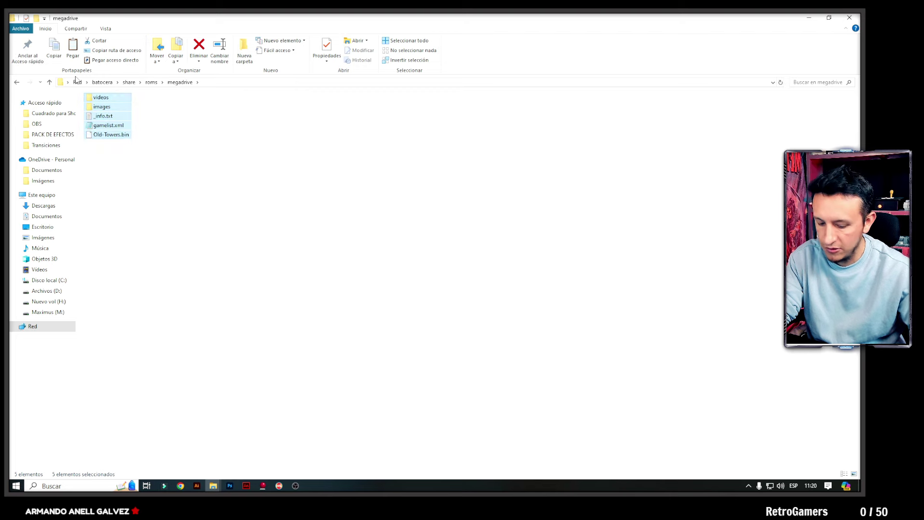
{"action": "key", "text": "Delete"}
{"action": "key", "text": "Return"}
{"action": "key", "text": "alt+Up"}
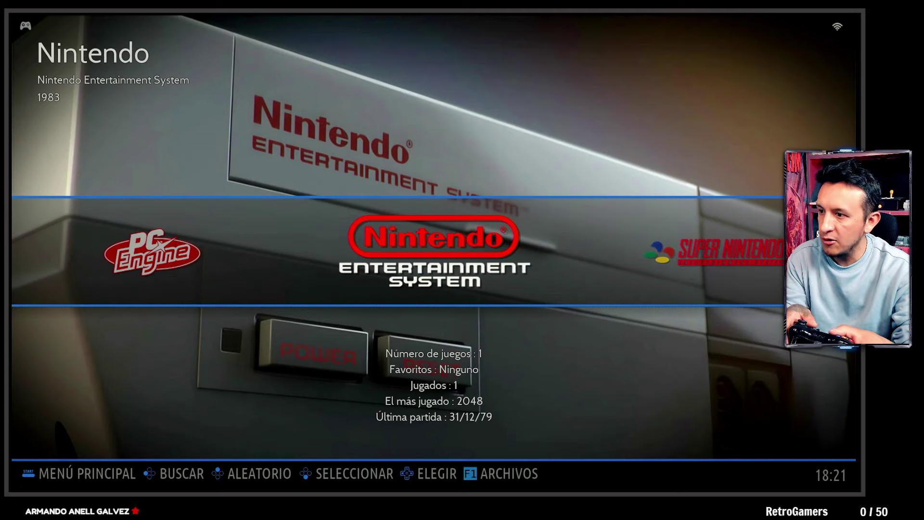
Step: Switch to Batocera and update the game lists from the game settings
{"action": "key", "text": "Return"}
{"action": "key", "text": "Down"}
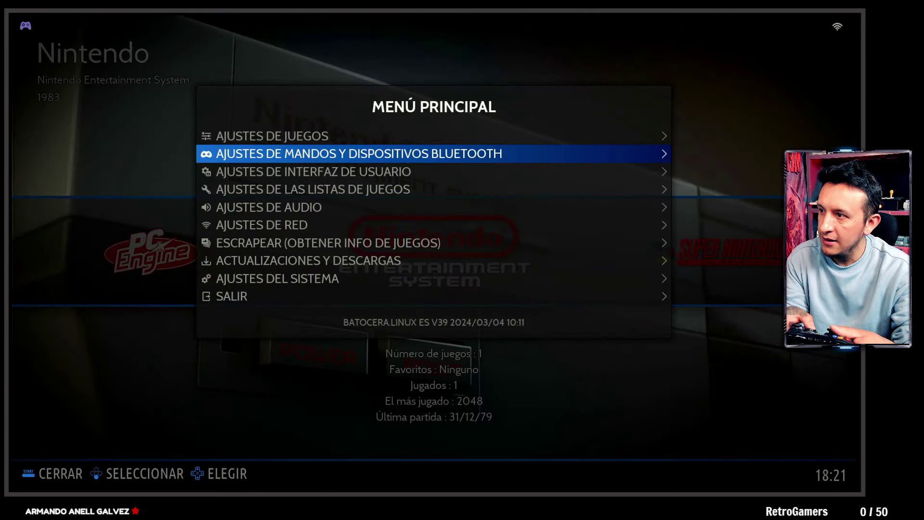
{"action": "key", "text": "Up"}
{"action": "key", "text": "Return"}
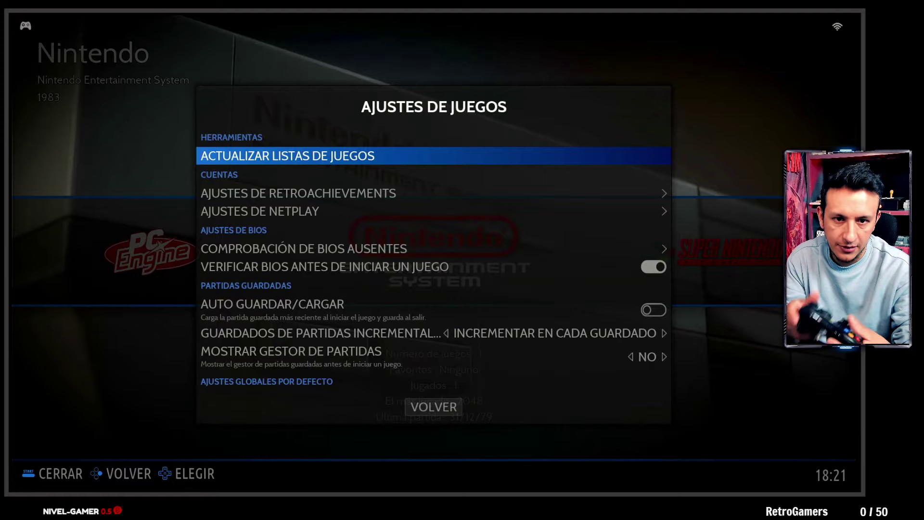
{"action": "key", "text": "Return"}
{"action": "key", "text": "Return"}
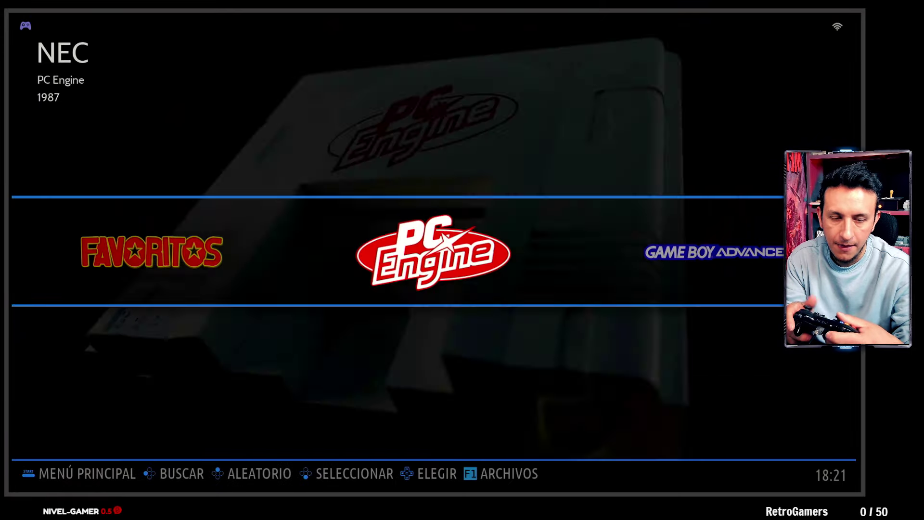
Step: Browse the system carousel in both directions to check which consoles and collections are still listed
{"action": "key", "text": "Right"}
{"action": "key", "text": "Right"}
{"action": "key", "text": "Right"}
{"action": "key", "text": "Right"}
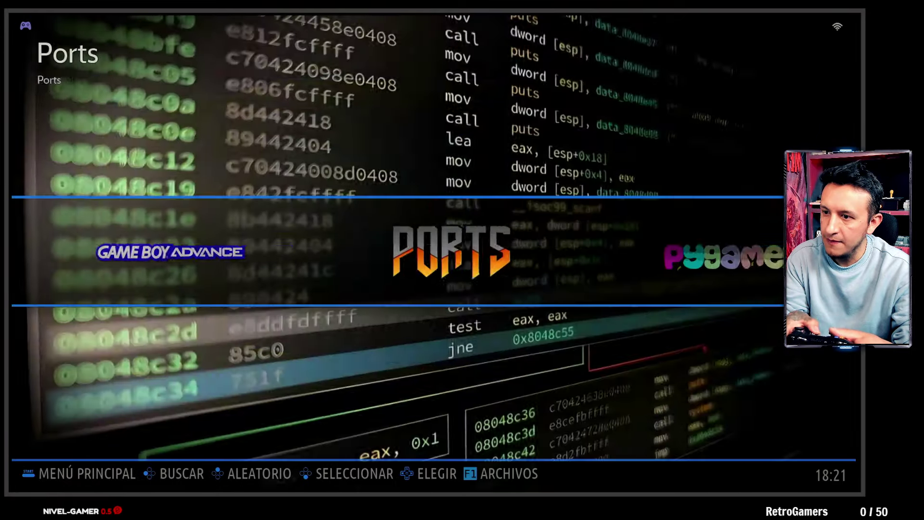
{"action": "key", "text": "Right"}
{"action": "key", "text": "Right"}
{"action": "key", "text": "Right"}
{"action": "key", "text": "Right"}
{"action": "key", "text": "Right"}
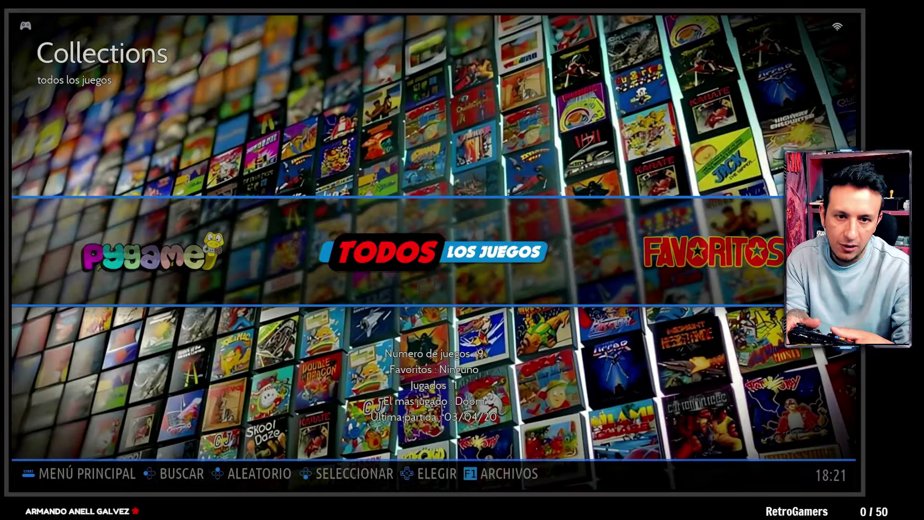
{"action": "key", "text": "Left"}
{"action": "key", "text": "Left"}
{"action": "key", "text": "Left"}
{"action": "key", "text": "Left"}
{"action": "key", "text": "Left"}
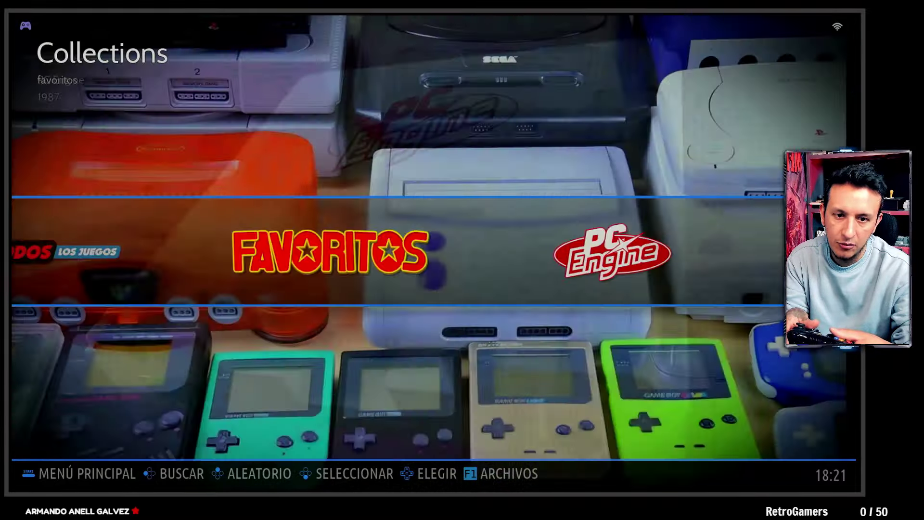
{"action": "key", "text": "Right"}
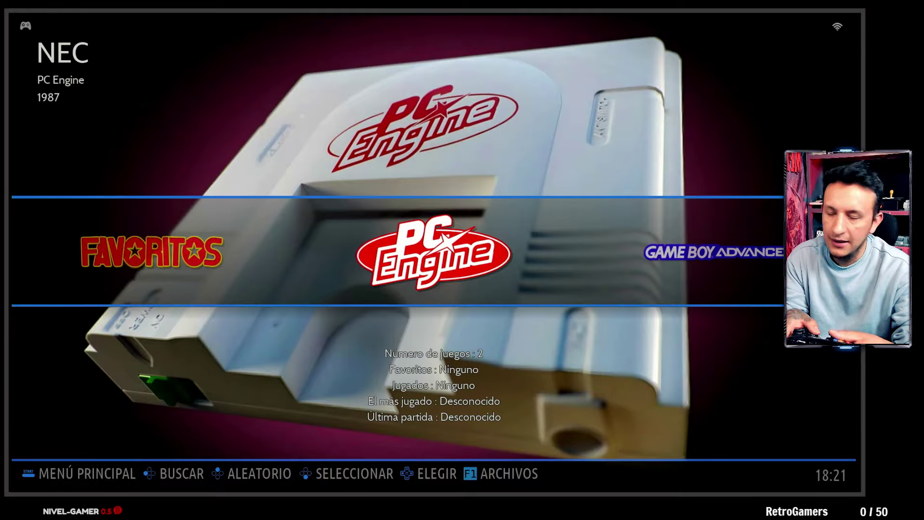
{"action": "key", "text": "Right"}
{"action": "key", "text": "Right"}
{"action": "key", "text": "Right"}
{"action": "key", "text": "Right"}
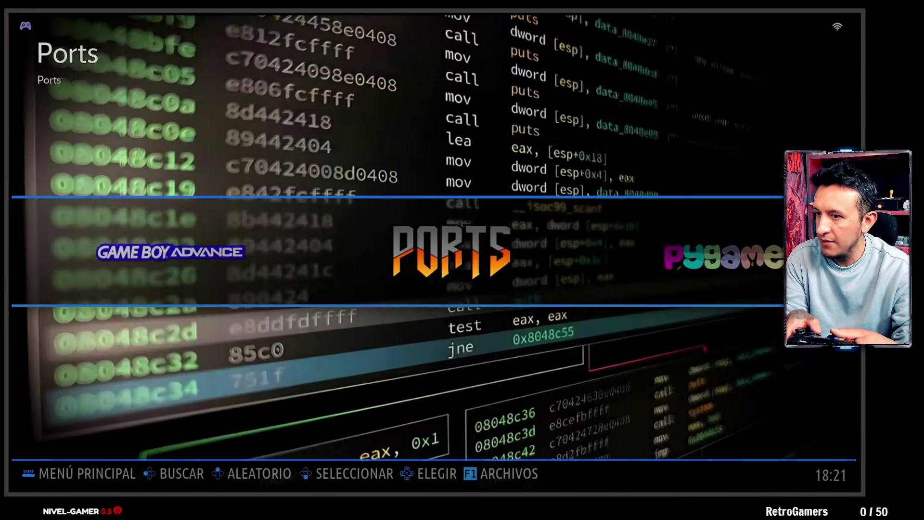
{"action": "key", "text": "Right"}
{"action": "key", "text": "Right"}
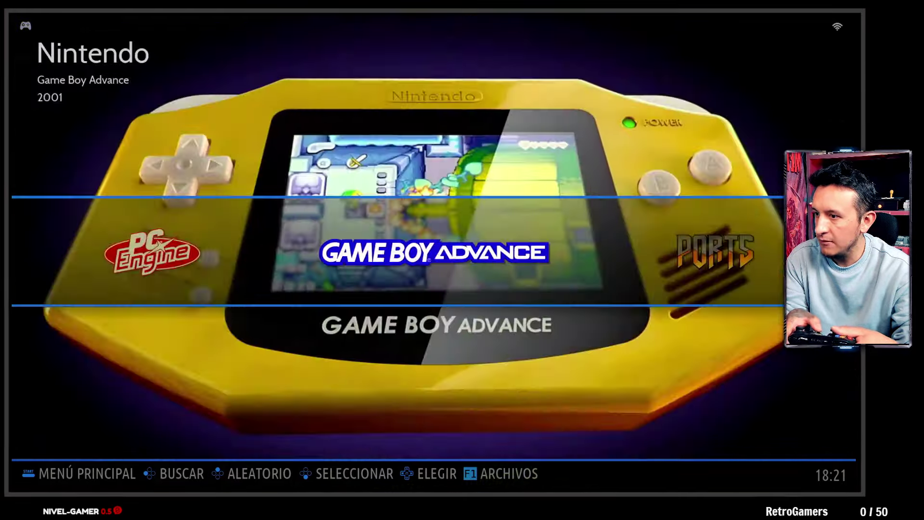
{"action": "key", "text": "Right"}
{"action": "key", "text": "Left"}
{"action": "key", "text": "Left"}
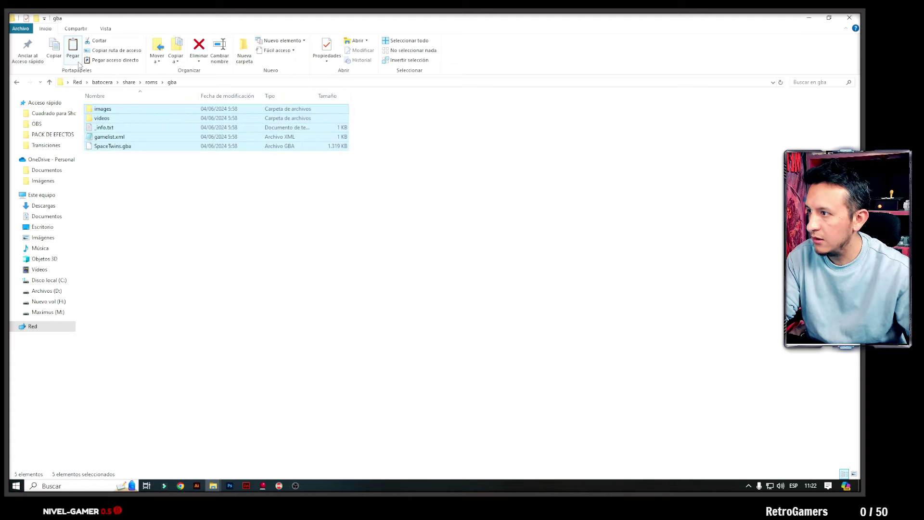
Step: Delete all contents of the gba folder within roms, and update the game lists in Batocera
{"action": "left_click", "coordinate": [198, 48]}
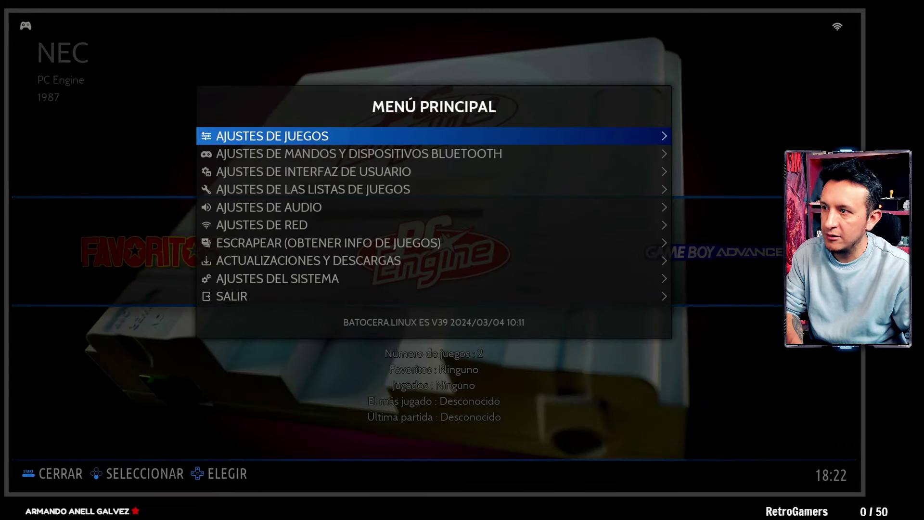
{"action": "key", "text": "Return"}
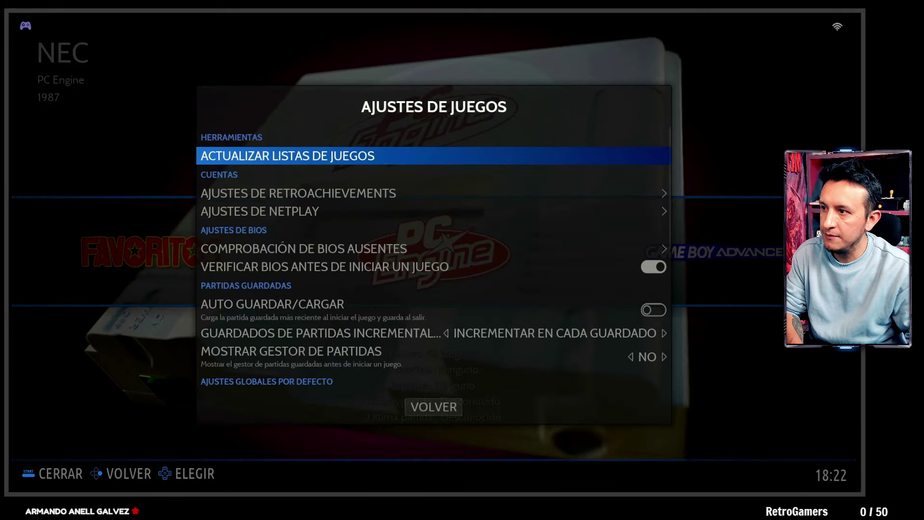
{"action": "key", "text": "Return"}
{"action": "key", "text": "Return"}
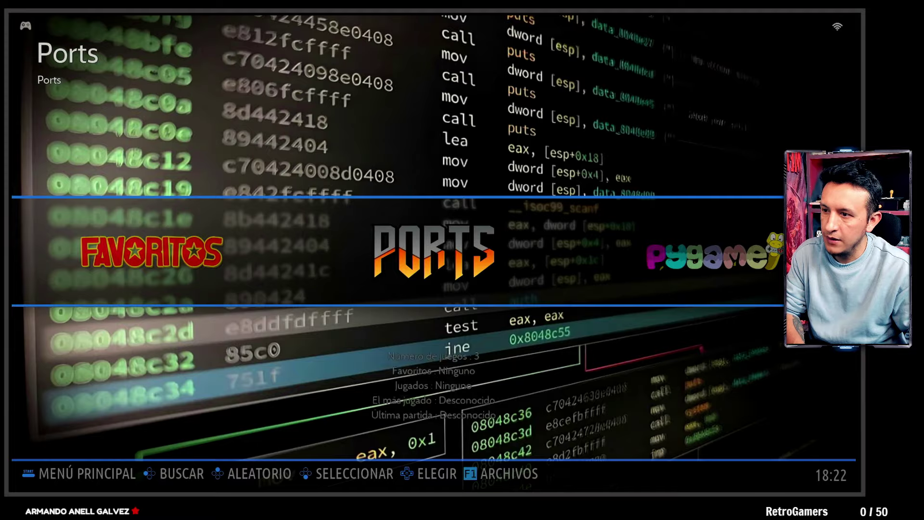
Step: Browse the system carousel to check which systems and collections are still listed
{"action": "key", "text": "Right"}
{"action": "key", "text": "Right"}
{"action": "key", "text": "Right"}
{"action": "key", "text": "Right"}
{"action": "key", "text": "Right"}
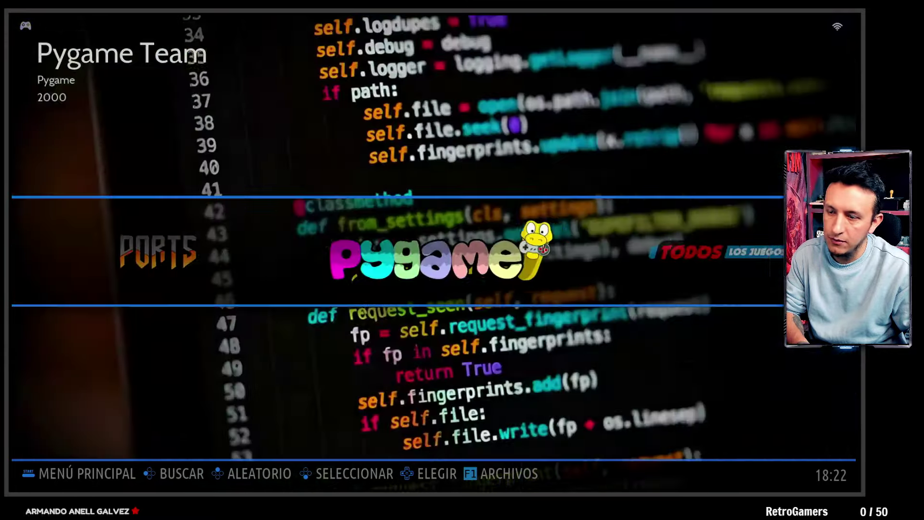
{"action": "key", "text": "Right"}
{"action": "key", "text": "Right"}
{"action": "key", "text": "Right"}
{"action": "key", "text": "Right"}
{"action": "key", "text": "Right"}
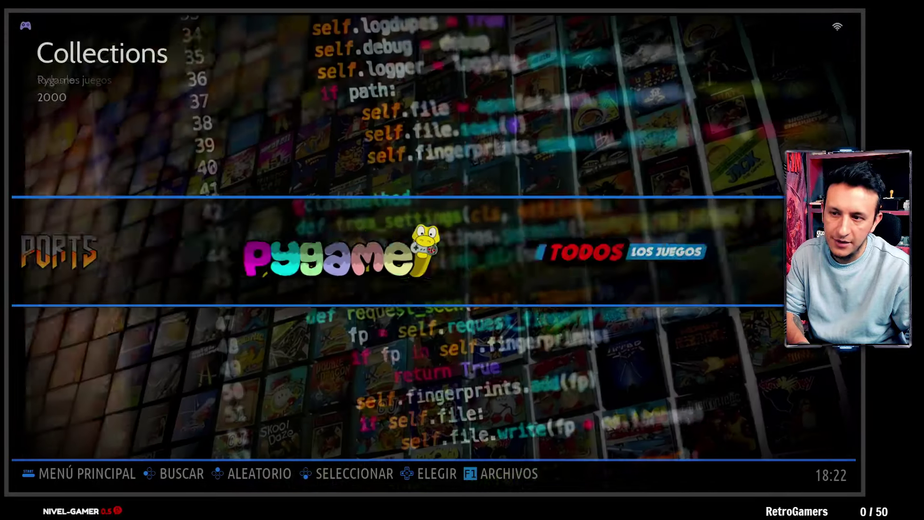
{"action": "key", "text": "Right"}
{"action": "key", "text": "Right"}
{"action": "key", "text": "Right"}
{"action": "key", "text": "Right"}
{"action": "key", "text": "Right"}
{"action": "key", "text": "Right"}
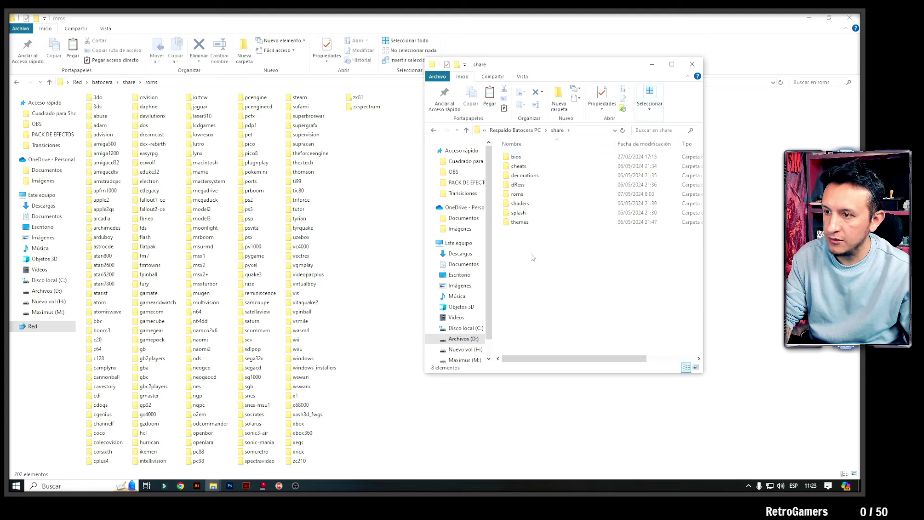
Step: Open the snes folder inside the roms folder of the Respaldo Batocera PC backup
{"action": "double_click", "coordinate": [516, 196]}
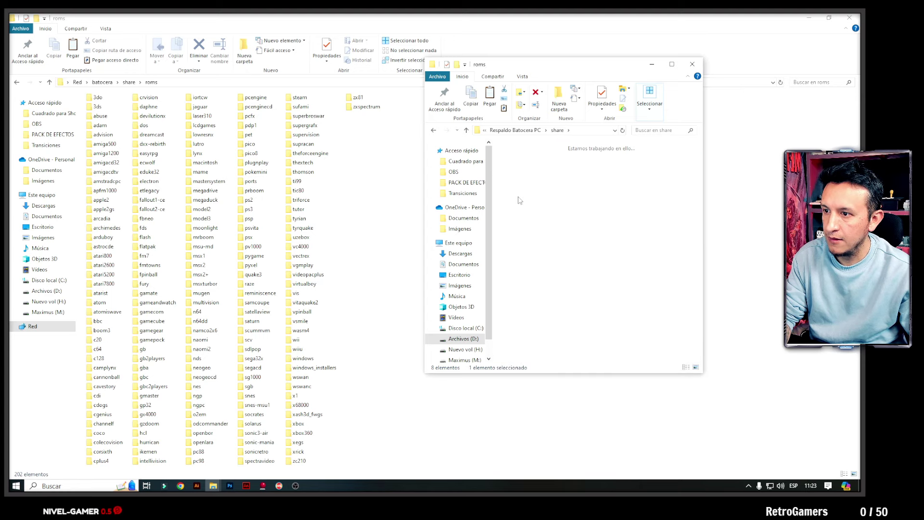
{"action": "left_click", "coordinate": [562, 228]}
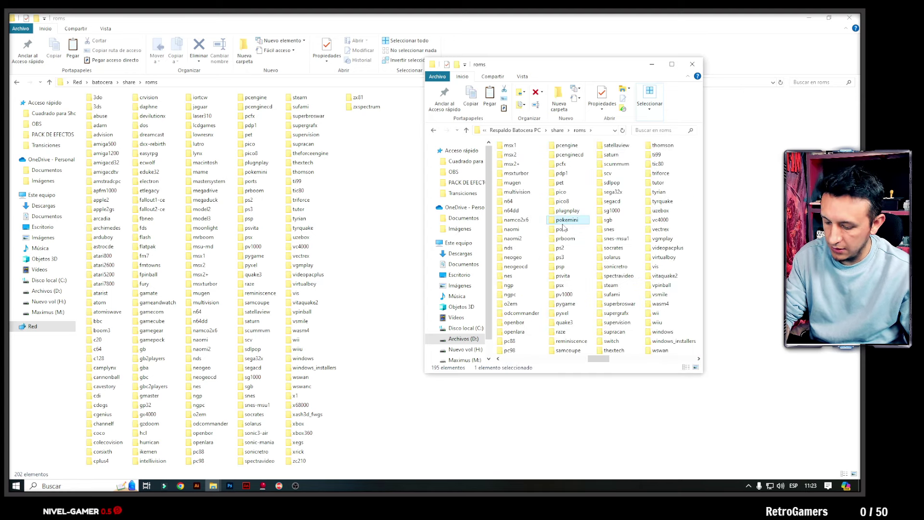
{"action": "type", "text": "sat"}
{"action": "key", "text": "Down"}
{"action": "key", "text": "Down"}
{"action": "key", "text": "Down"}
{"action": "key", "text": "Down"}
{"action": "key", "text": "Down"}
{"action": "key", "text": "Down"}
{"action": "key", "text": "Down"}
{"action": "key", "text": "Down"}
{"action": "key", "text": "Down"}
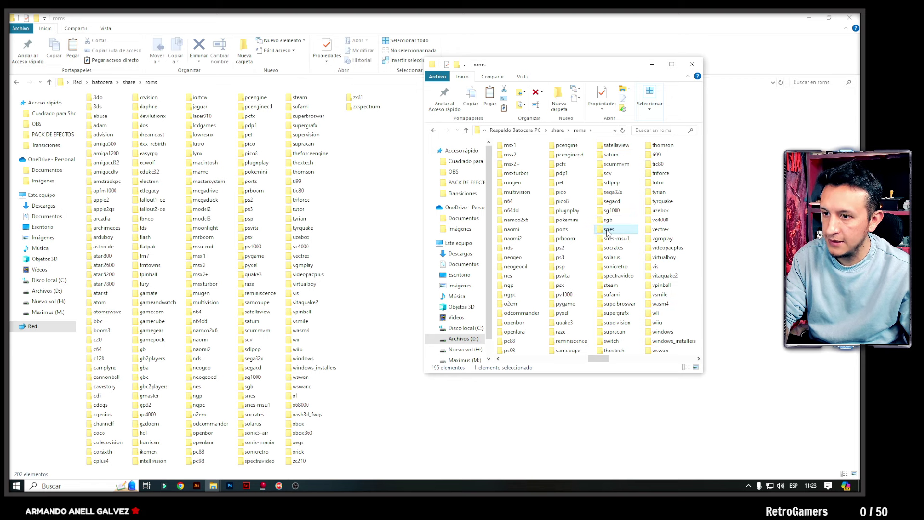
{"action": "double_click", "coordinate": [608, 231]}
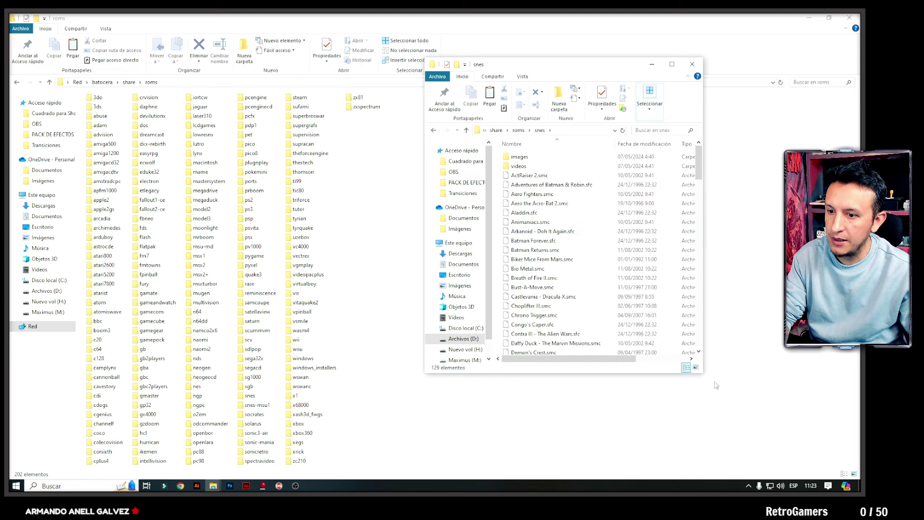
Step: Enlarge the backup window and examine the snes game files along with the videos and images folders
{"action": "left_click_drag", "start_coordinate": [704, 375], "coordinate": [792, 453]}
{"action": "scroll", "coordinate": [581, 268], "scroll_direction": "down", "scroll_amount": 3}
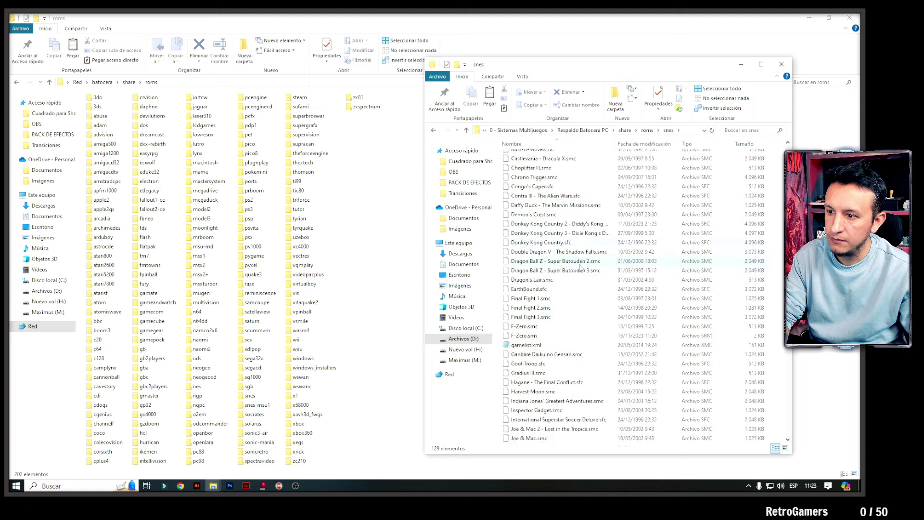
{"action": "scroll", "coordinate": [581, 268], "scroll_direction": "up", "scroll_amount": 3}
{"action": "double_click", "coordinate": [518, 166]}
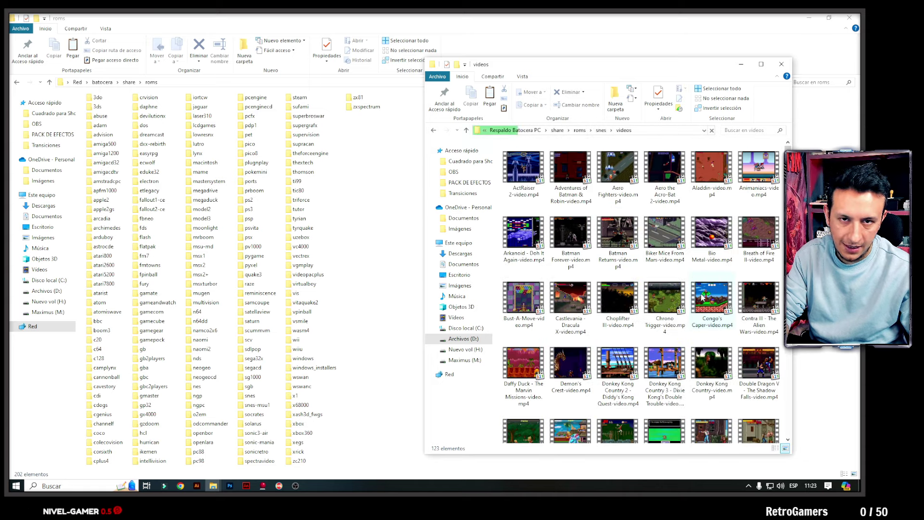
{"action": "left_click", "coordinate": [600, 131]}
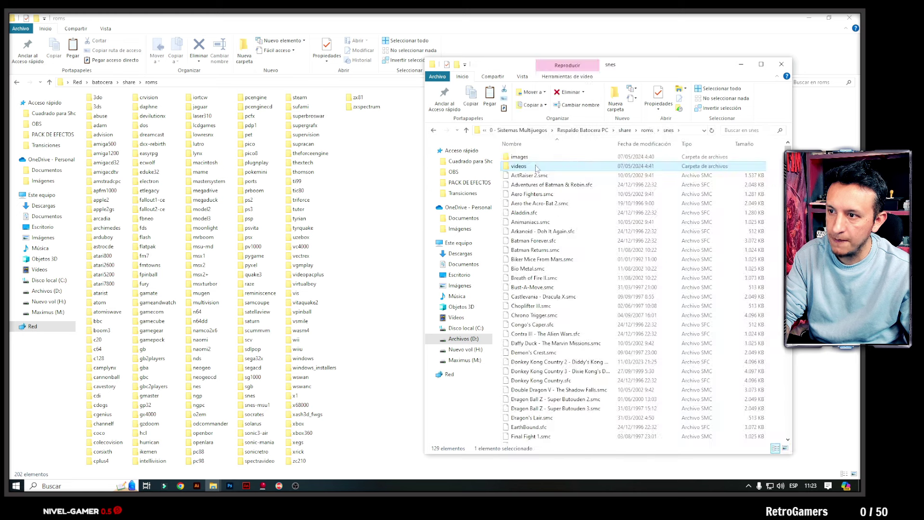
{"action": "double_click", "coordinate": [530, 161]}
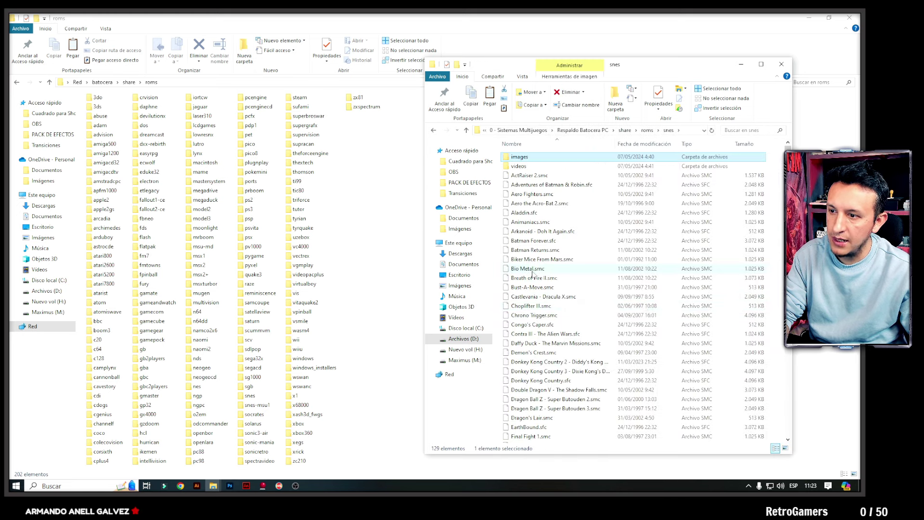
Step: Copy the backup snes games from Goof Troop.sfc through Kirby Super Star.smc into the snes folder on the batocera share
{"action": "scroll", "coordinate": [556, 311], "scroll_direction": "down", "scroll_amount": 5}
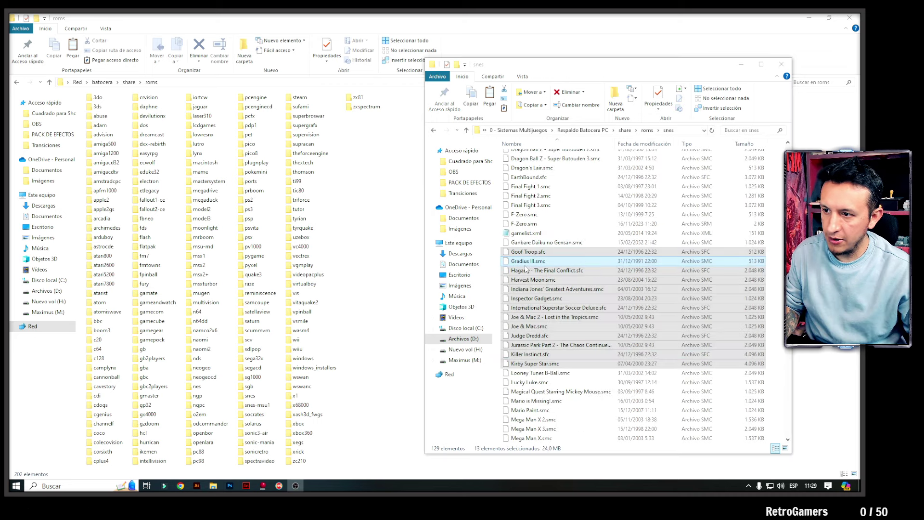
{"action": "right_click", "coordinate": [526, 269]}
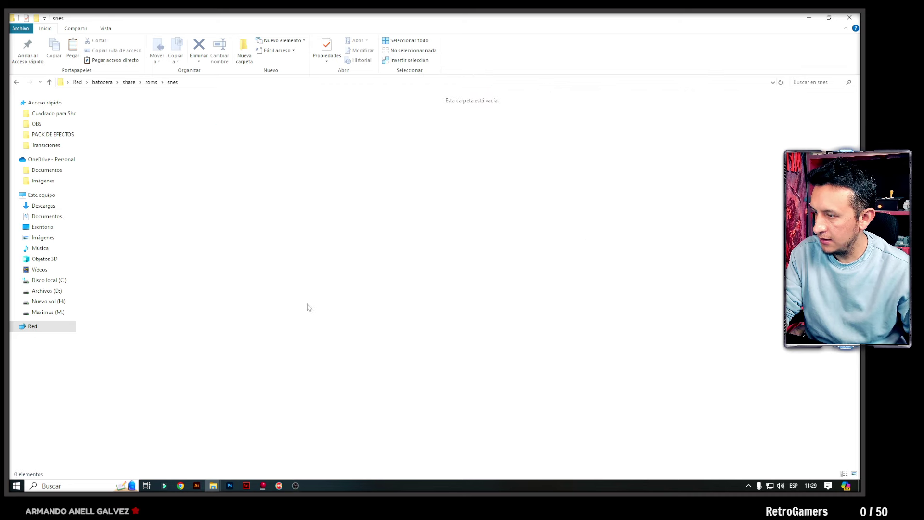
{"action": "right_click", "coordinate": [308, 304]}
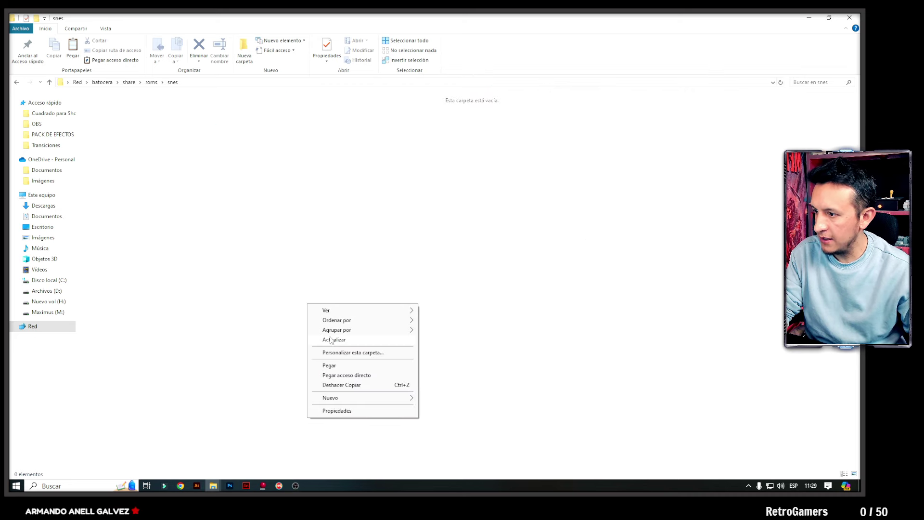
{"action": "left_click", "coordinate": [329, 365]}
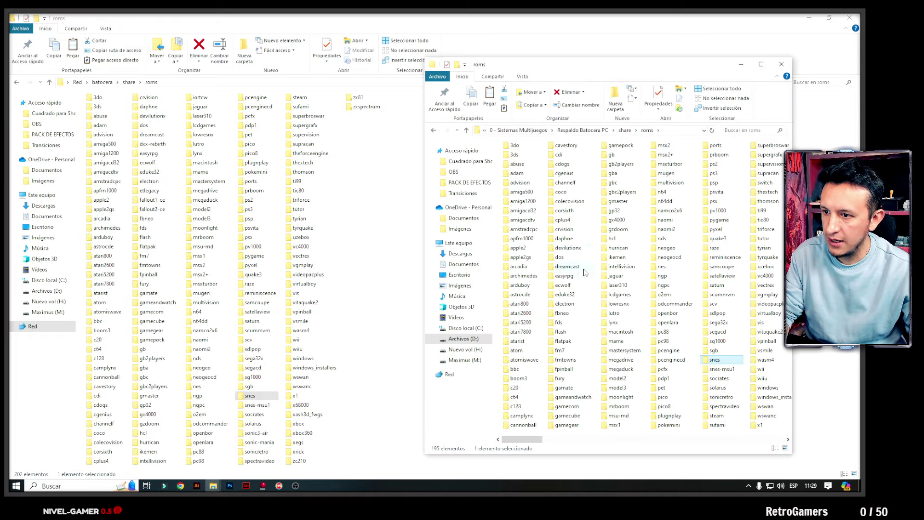
Step: Open the ps2 folder within the backup's roms folder
{"action": "left_click", "coordinate": [663, 331]}
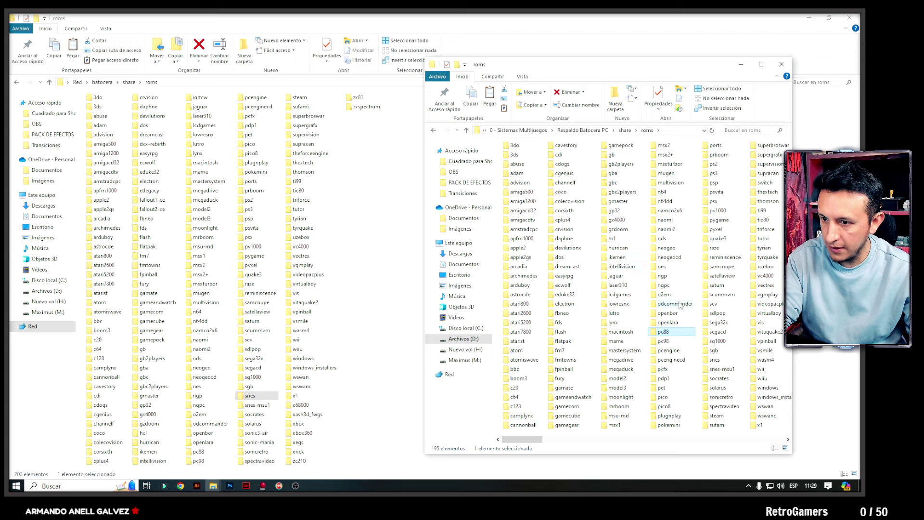
{"action": "key", "text": "Down"}
{"action": "key", "text": "Down"}
{"action": "key", "text": "Down"}
{"action": "key", "text": "Down"}
{"action": "key", "text": "Down"}
{"action": "key", "text": "Down"}
{"action": "key", "text": "Down"}
{"action": "key", "text": "Down"}
{"action": "key", "text": "Down"}
{"action": "key", "text": "Down"}
{"action": "key", "text": "Down"}
{"action": "key", "text": "Down"}
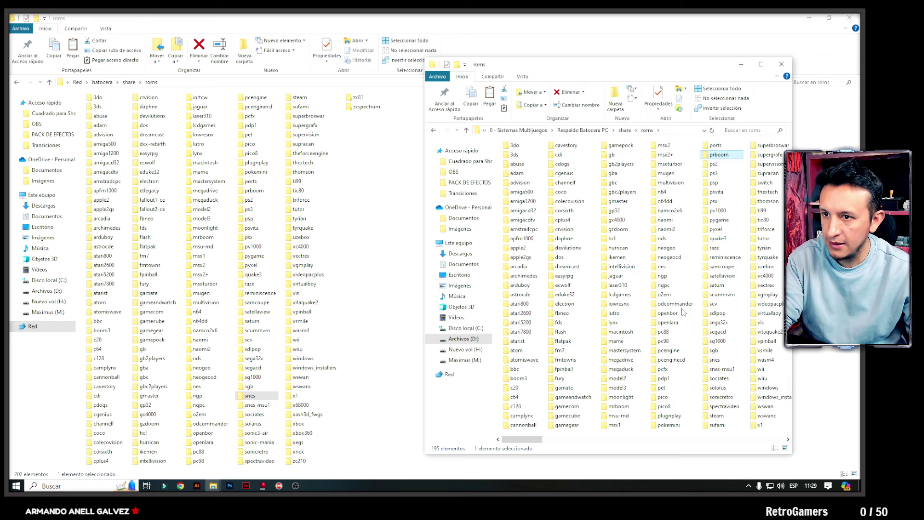
{"action": "key", "text": "Down"}
{"action": "key", "text": "Return"}
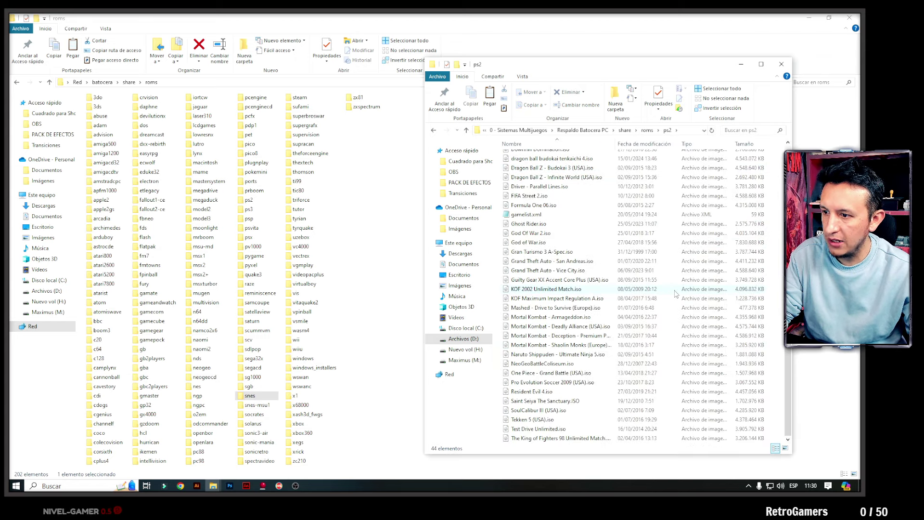
Step: Copy God of War.iso from the backup into the ps2 folder on the batocera share
{"action": "scroll", "coordinate": [677, 294], "scroll_direction": "up", "scroll_amount": 4}
{"action": "right_click", "coordinate": [536, 350]}
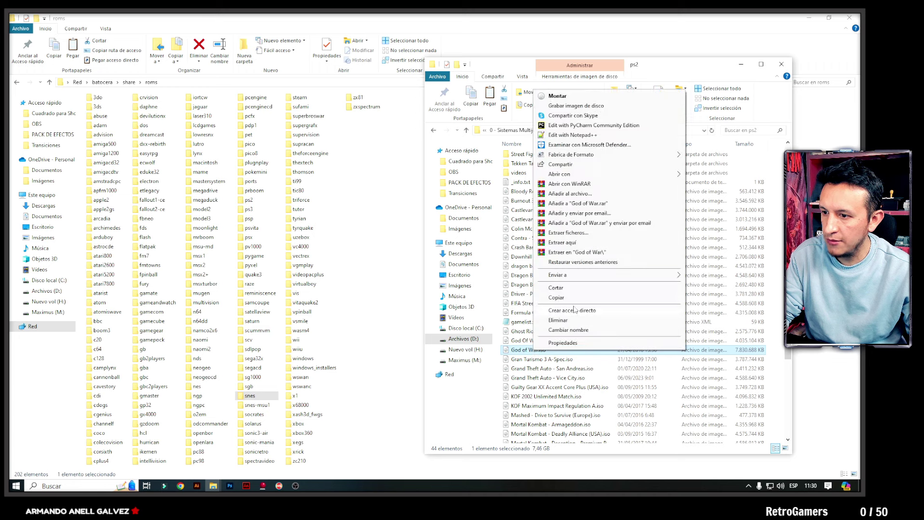
{"action": "left_click", "coordinate": [556, 298]}
{"action": "left_click", "coordinate": [256, 302]}
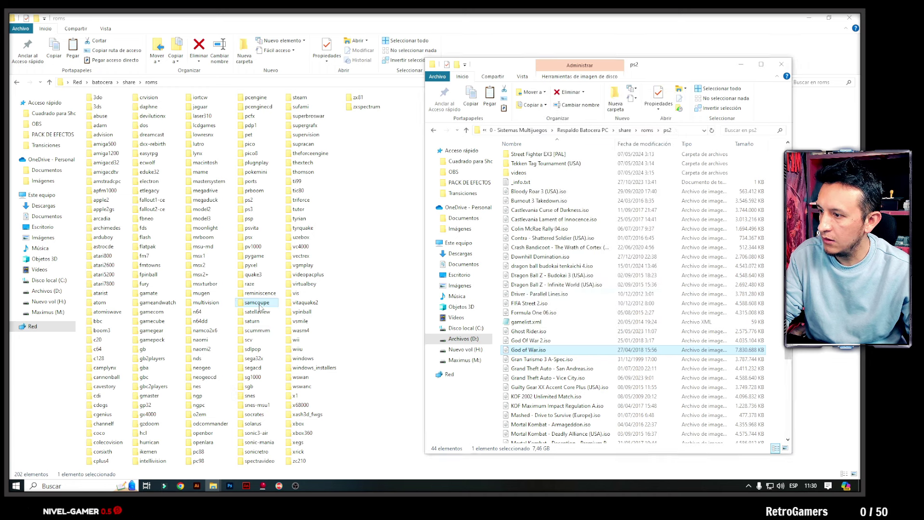
{"action": "left_click", "coordinate": [327, 154]}
{"action": "double_click", "coordinate": [264, 203]}
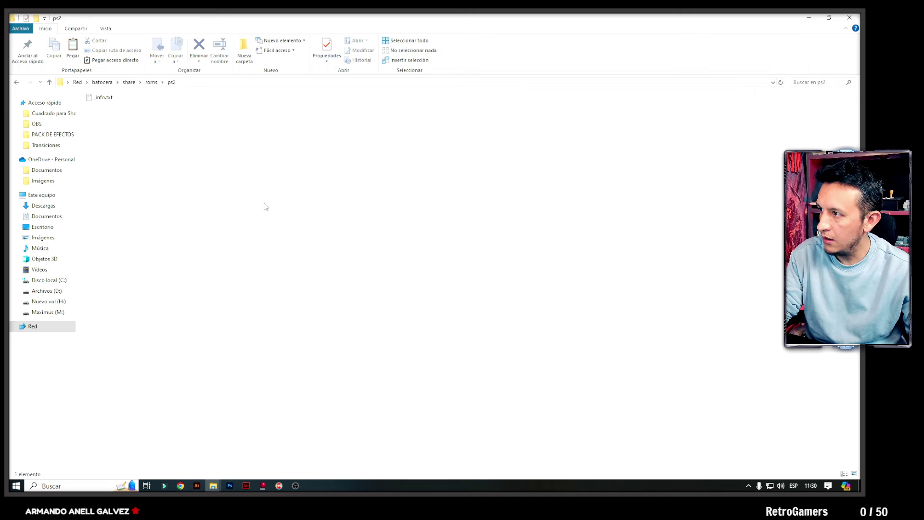
{"action": "key", "text": "ctrl+v"}
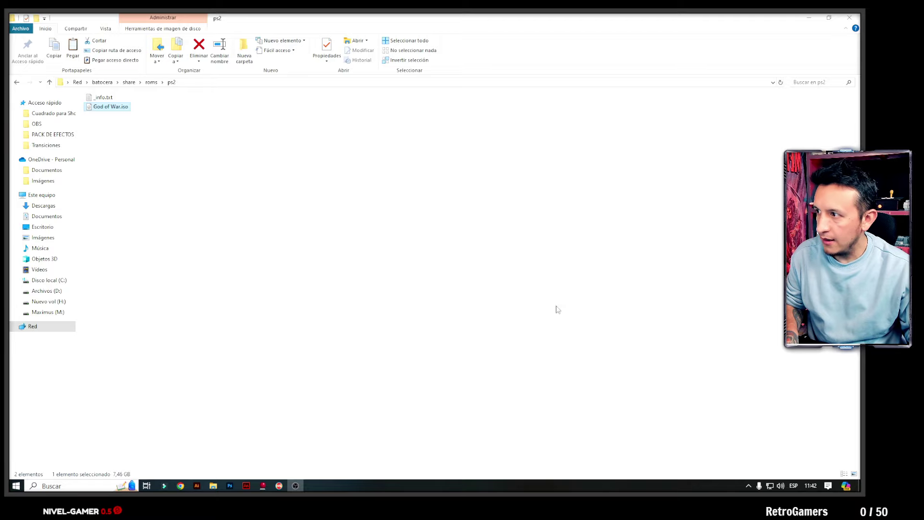
{"action": "left_click", "coordinate": [557, 309]}
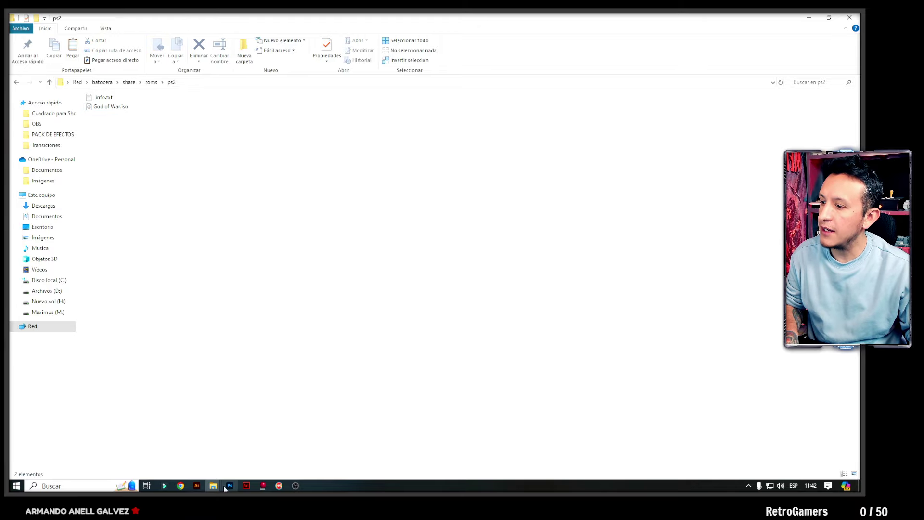
Step: Return to the backup's share folder and examine the contents of its bios folder
{"action": "mouse_move", "coordinate": [213, 485]}
{"action": "left_click", "coordinate": [259, 467]}
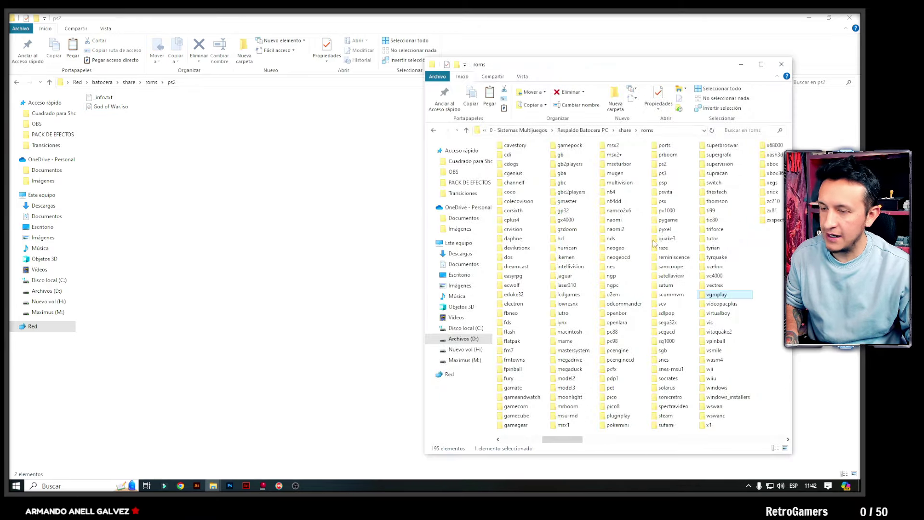
{"action": "left_click", "coordinate": [625, 130]}
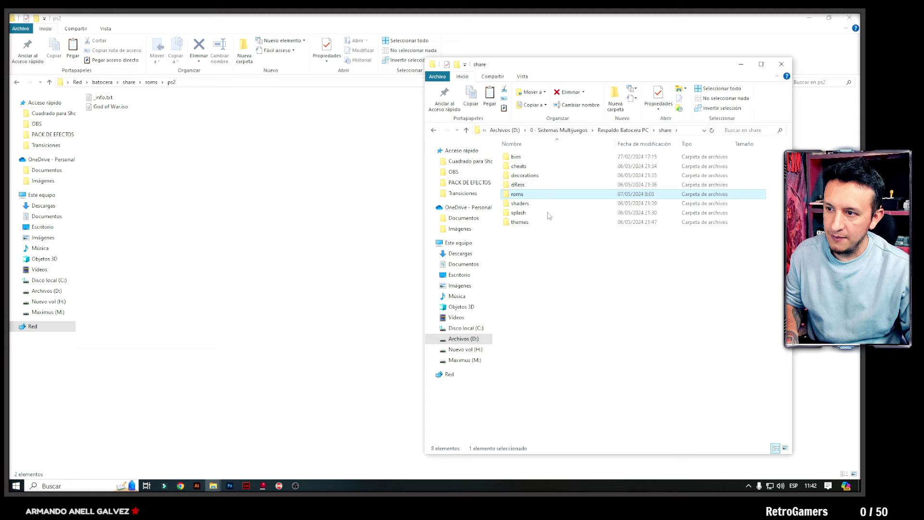
{"action": "double_click", "coordinate": [515, 157]}
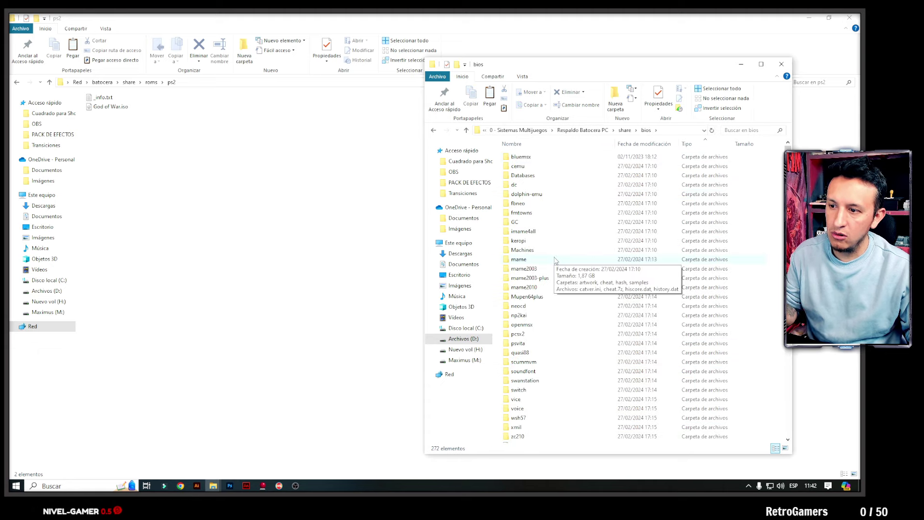
{"action": "scroll", "coordinate": [555, 260], "scroll_direction": "down", "scroll_amount": 5}
{"action": "scroll", "coordinate": [556, 260], "scroll_direction": "down", "scroll_amount": 15}
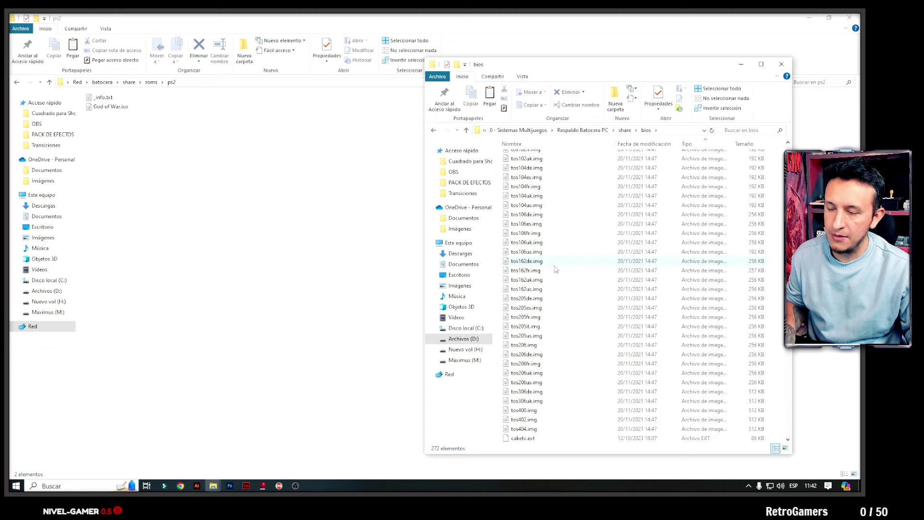
{"action": "scroll", "coordinate": [556, 268], "scroll_direction": "up", "scroll_amount": 7}
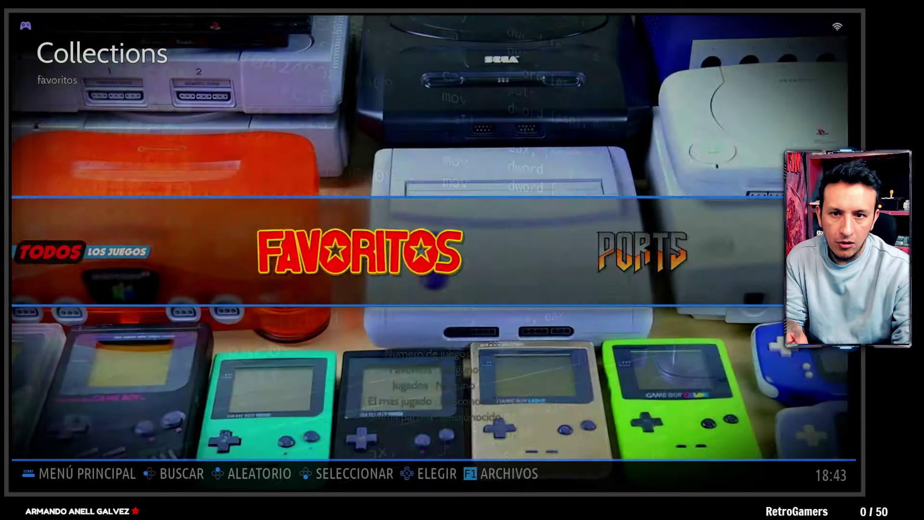
Step: Update Batocera's game lists from the game settings and accept the update
{"action": "key", "text": "Right"}
{"action": "key", "text": "Return"}
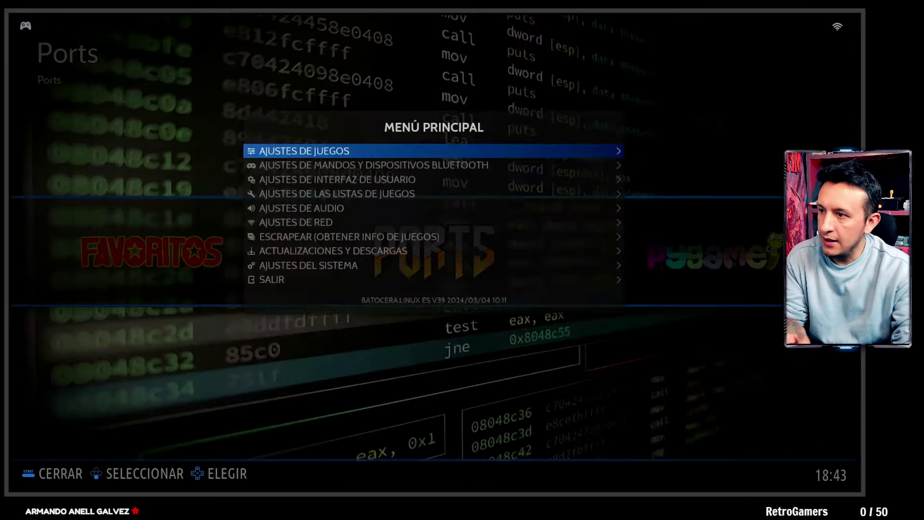
{"action": "key", "text": "Return"}
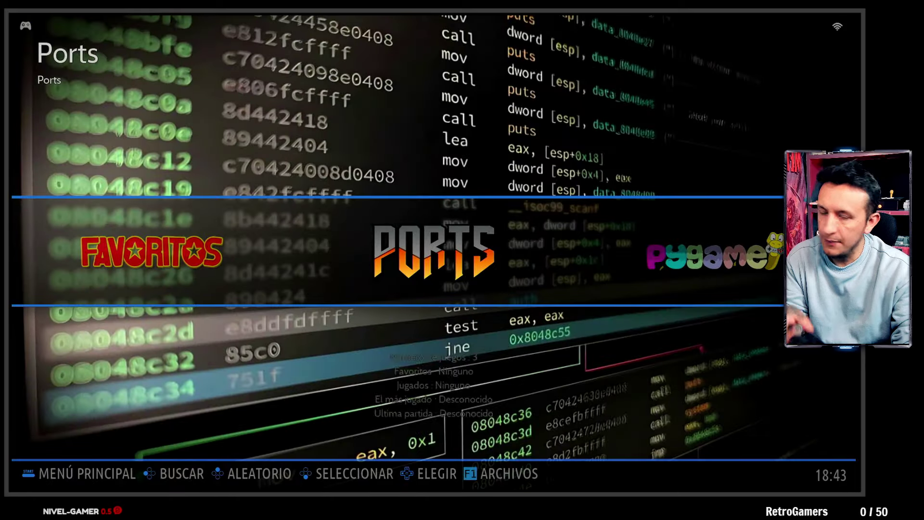
{"action": "key", "text": "Return"}
{"action": "key", "text": "Down"}
{"action": "key", "text": "Up"}
{"action": "key", "text": "Return"}
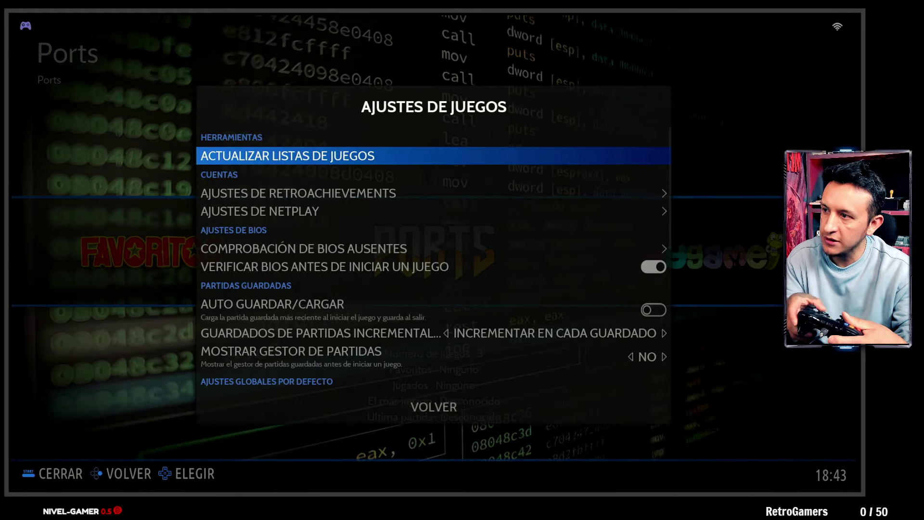
{"action": "key", "text": "Return"}
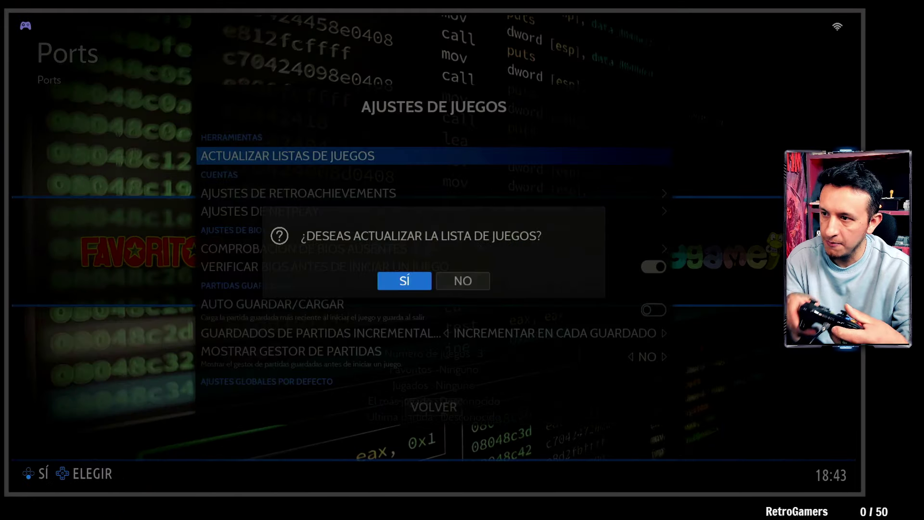
{"action": "key", "text": "Return"}
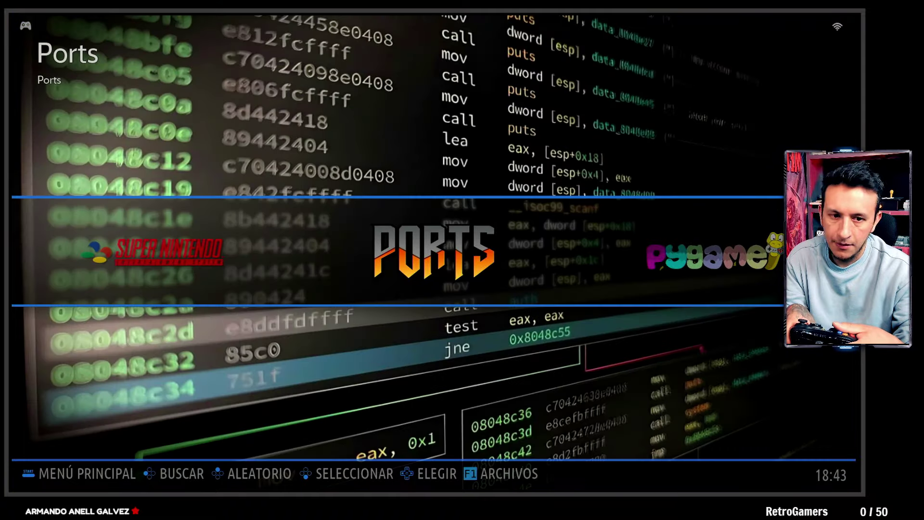
Step: Open the Super Nintendo system and look through its list of added games
{"action": "key", "text": "Left"}
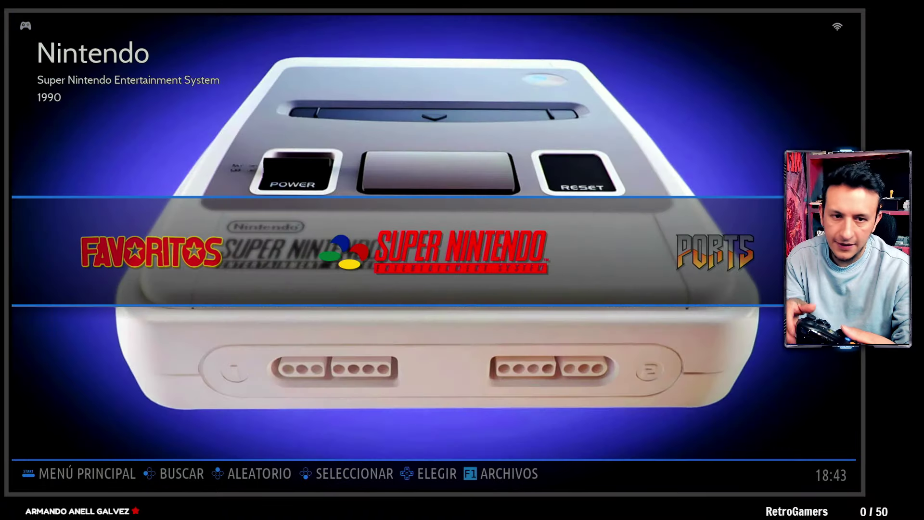
{"action": "key", "text": "Return"}
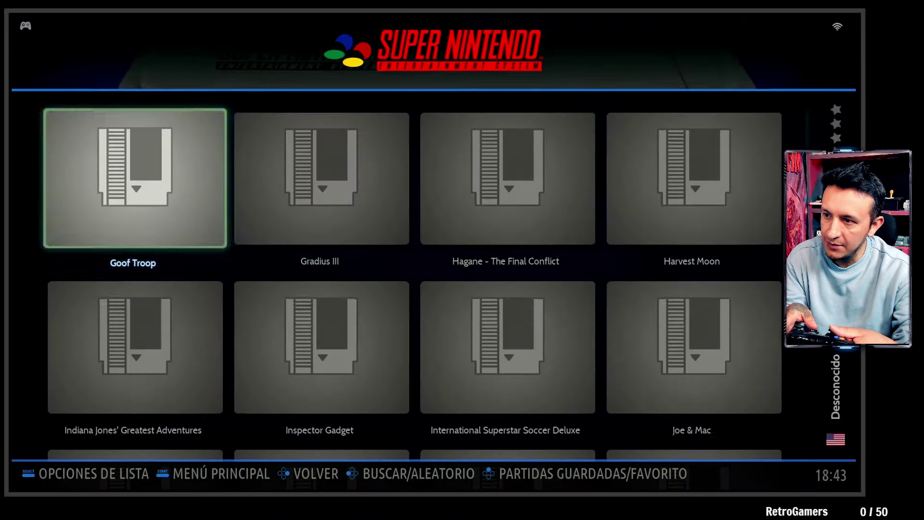
{"action": "key", "text": "Right"}
{"action": "key", "text": "Down"}
{"action": "key", "text": "Down"}
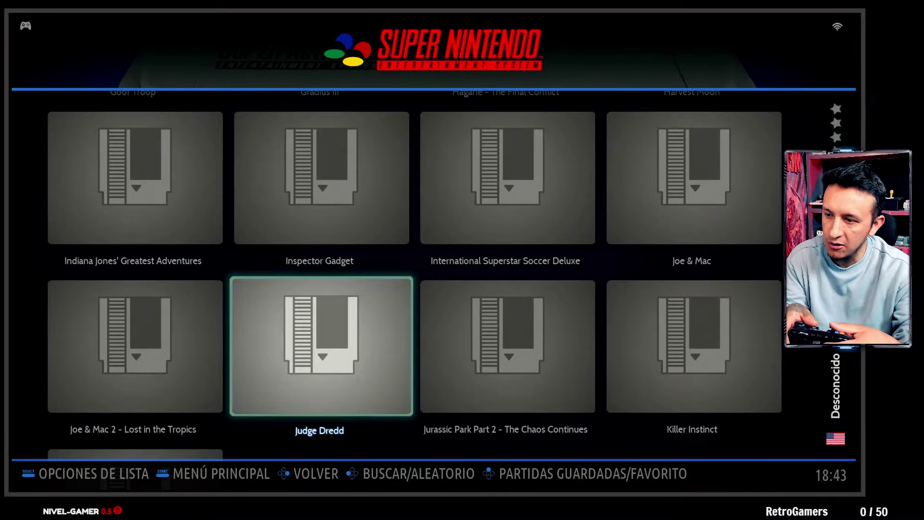
{"action": "key", "text": "Up"}
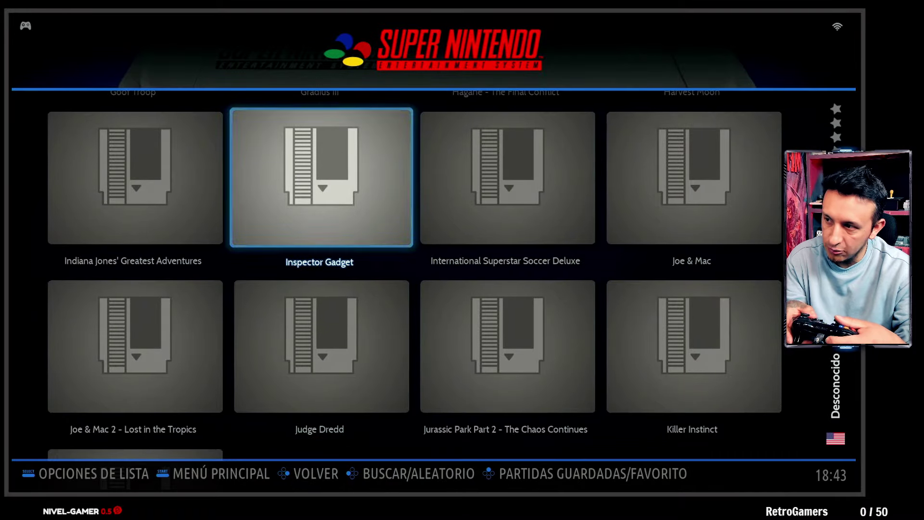
{"action": "key", "text": "Left"}
{"action": "key", "text": "Up"}
{"action": "key", "text": "Right"}
{"action": "key", "text": "Left"}
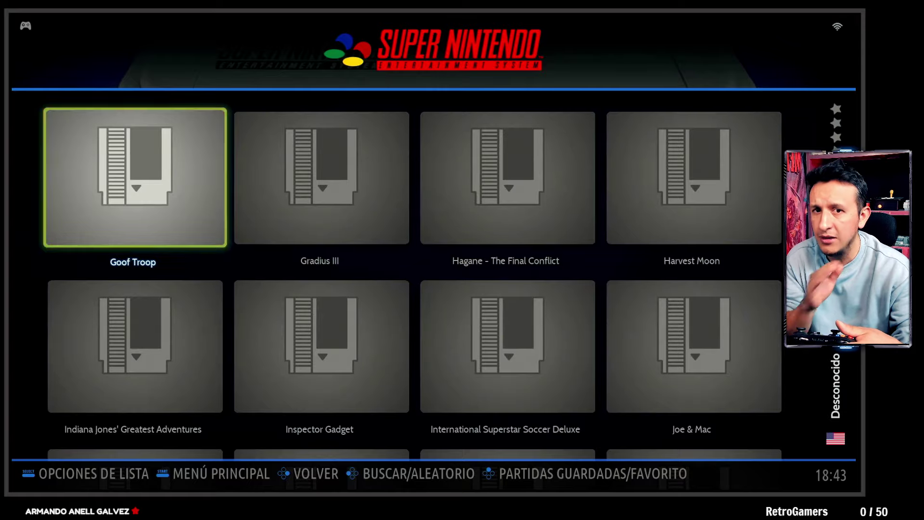
Step: Leave the Super Nintendo list and open the PlayStation 2 system's game list
{"action": "key", "text": "Escape"}
{"action": "key", "text": "Left"}
{"action": "key", "text": "Left"}
{"action": "key", "text": "Left"}
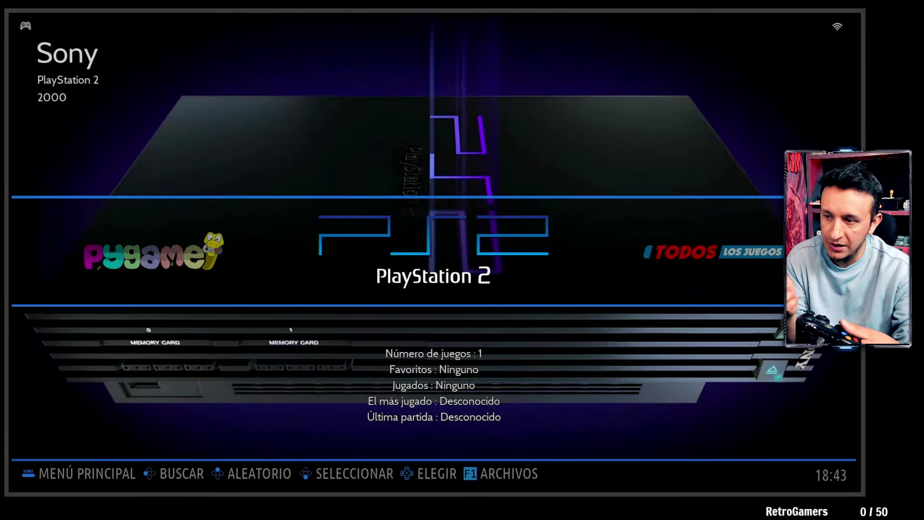
{"action": "key", "text": "Return"}
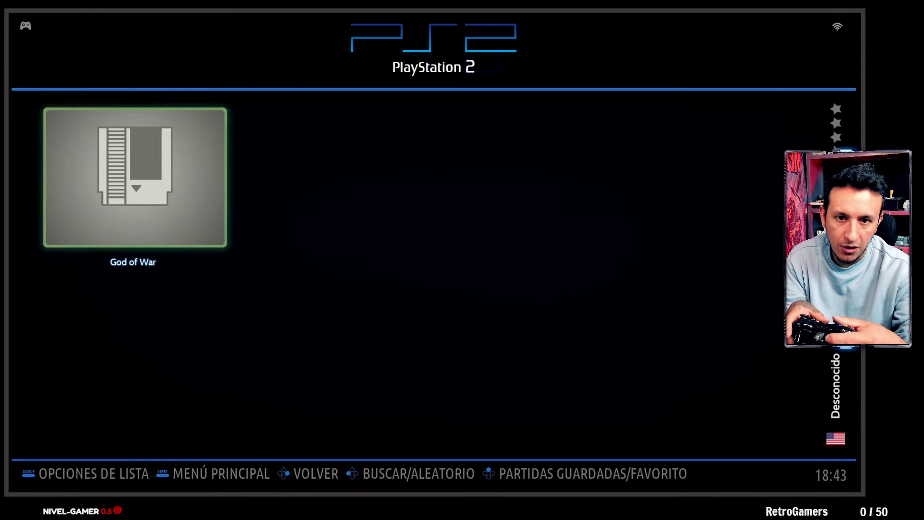